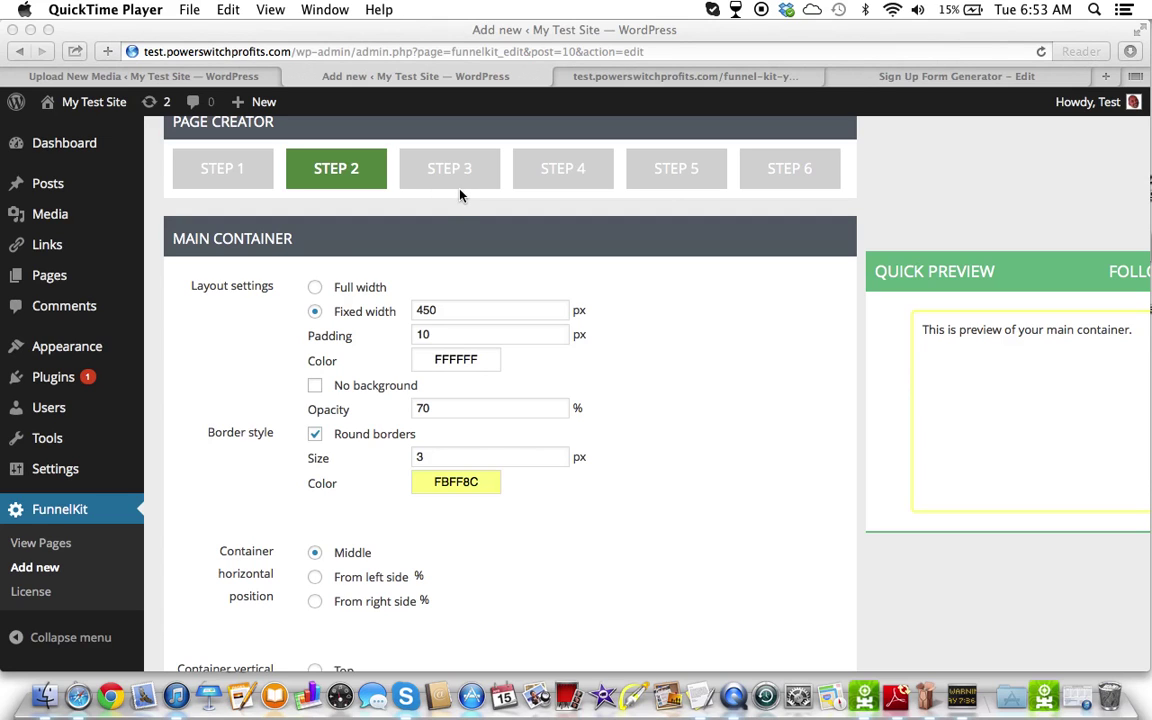
# Step: Bring Safari forward and advance the Page Creator to Step 3, the Subscription Form Builder
pyautogui.click(406, 211)
pyautogui.click(445, 172)
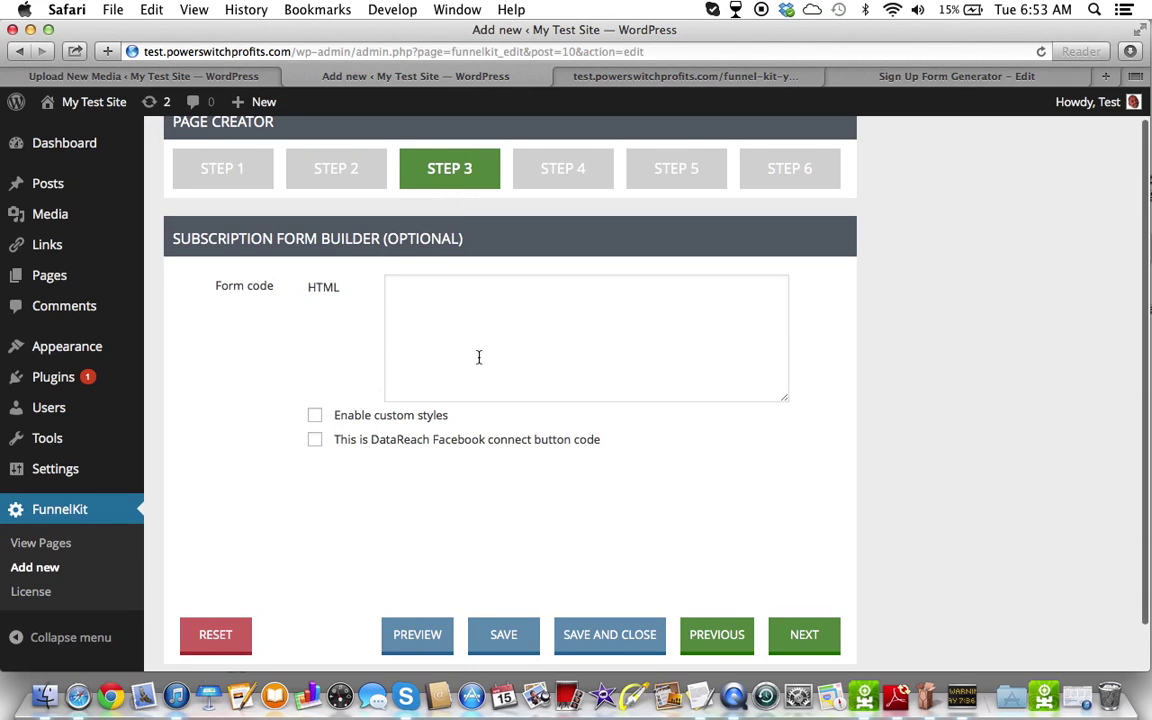
pyautogui.scroll(1, 478, 357)
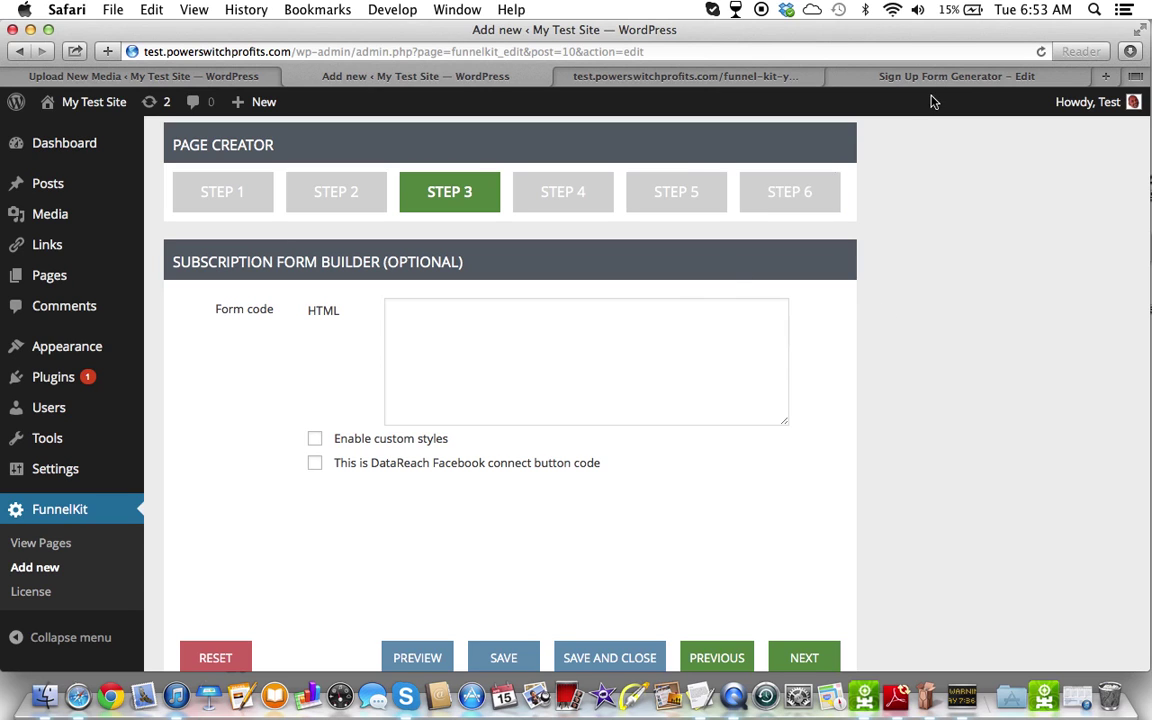
# Step: On AWeber's publish page, compare the JavaScript snippet and raw HTML versions of the form code
pyautogui.click(866, 77)
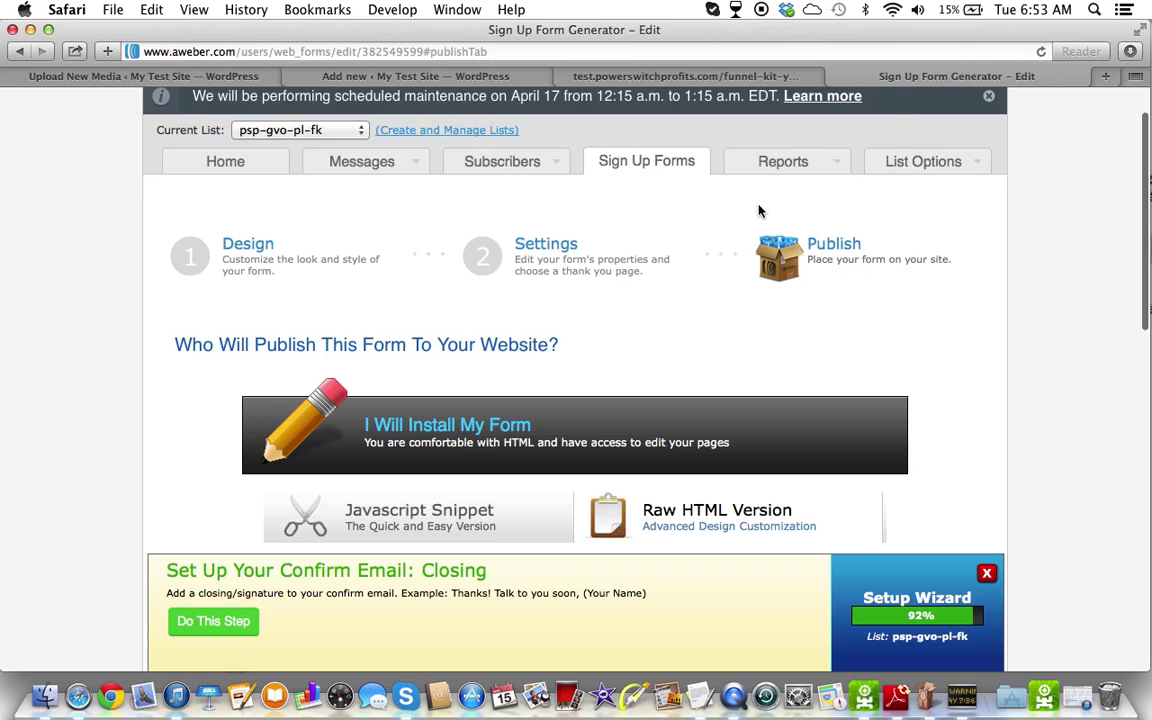
pyautogui.scroll(-2, 752, 210)
pyautogui.scroll(3, 746, 210)
pyautogui.scroll(-3, 746, 210)
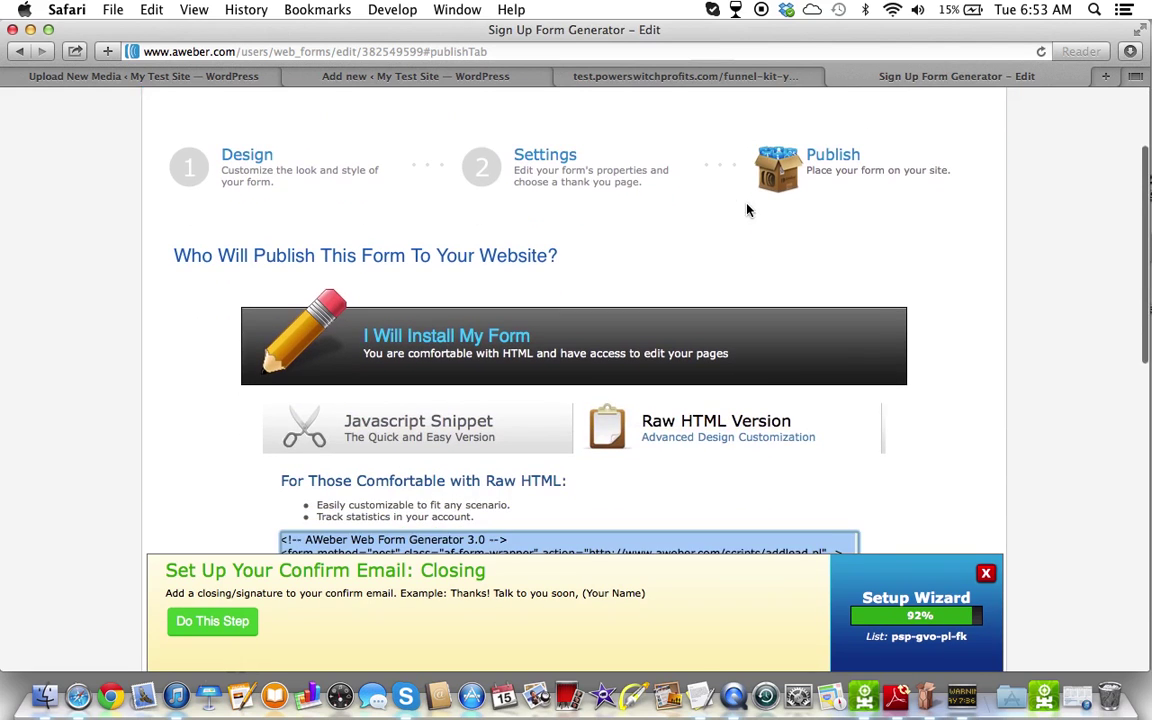
pyautogui.scroll(-2, 706, 360)
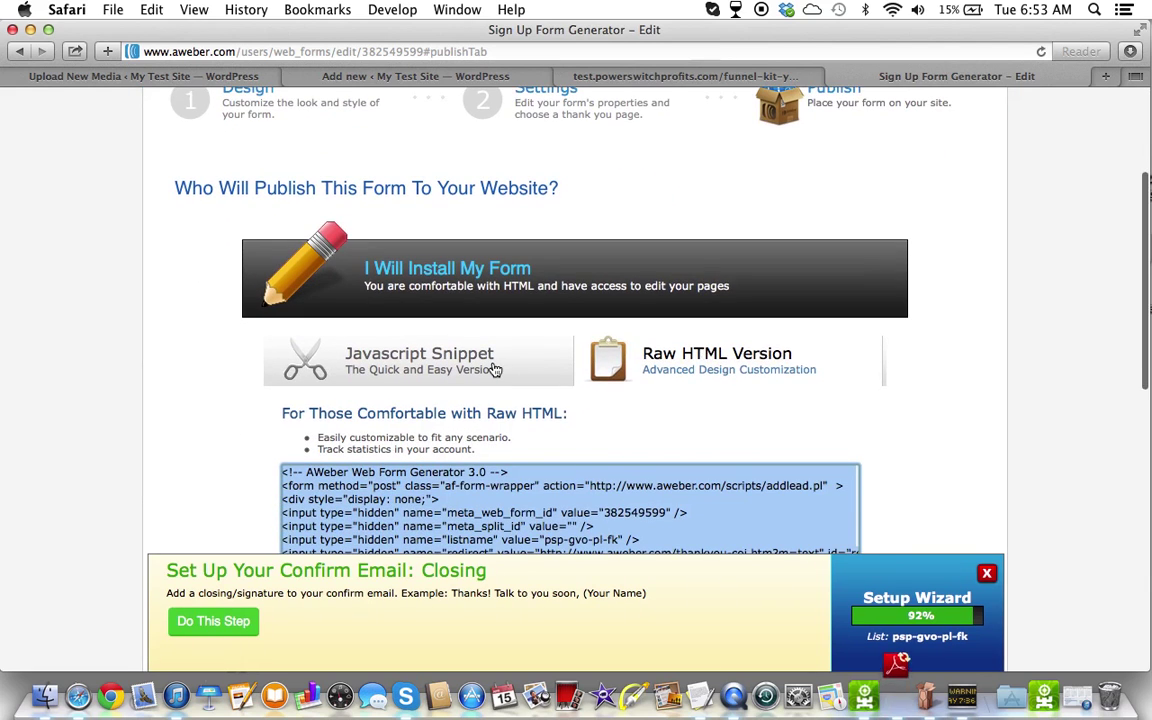
pyautogui.click(566, 367)
pyautogui.scroll(1, 588, 363)
pyautogui.click(632, 380)
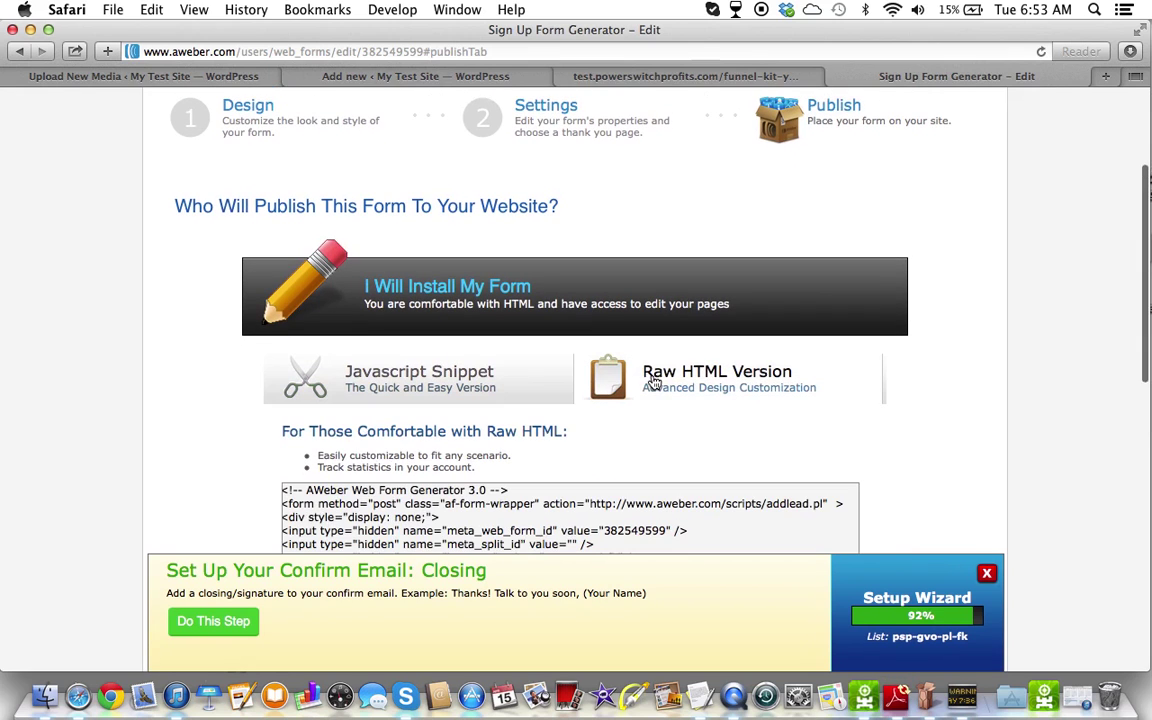
pyautogui.scroll(-6, 626, 383)
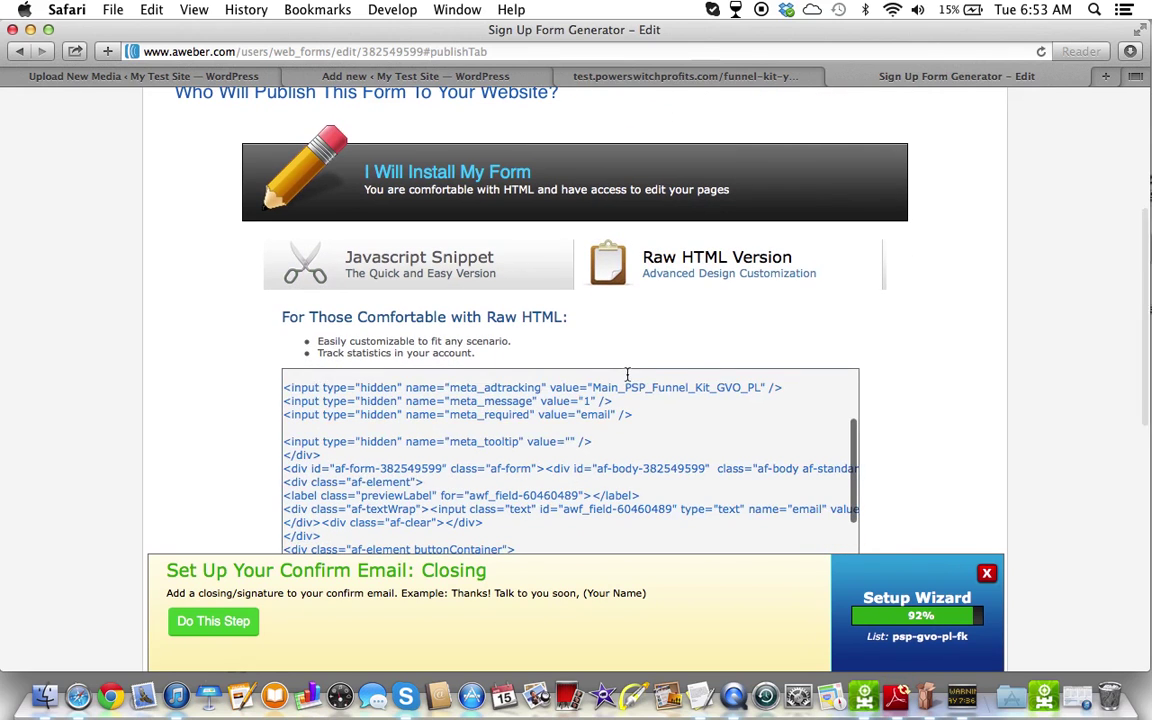
pyautogui.scroll(5, 666, 239)
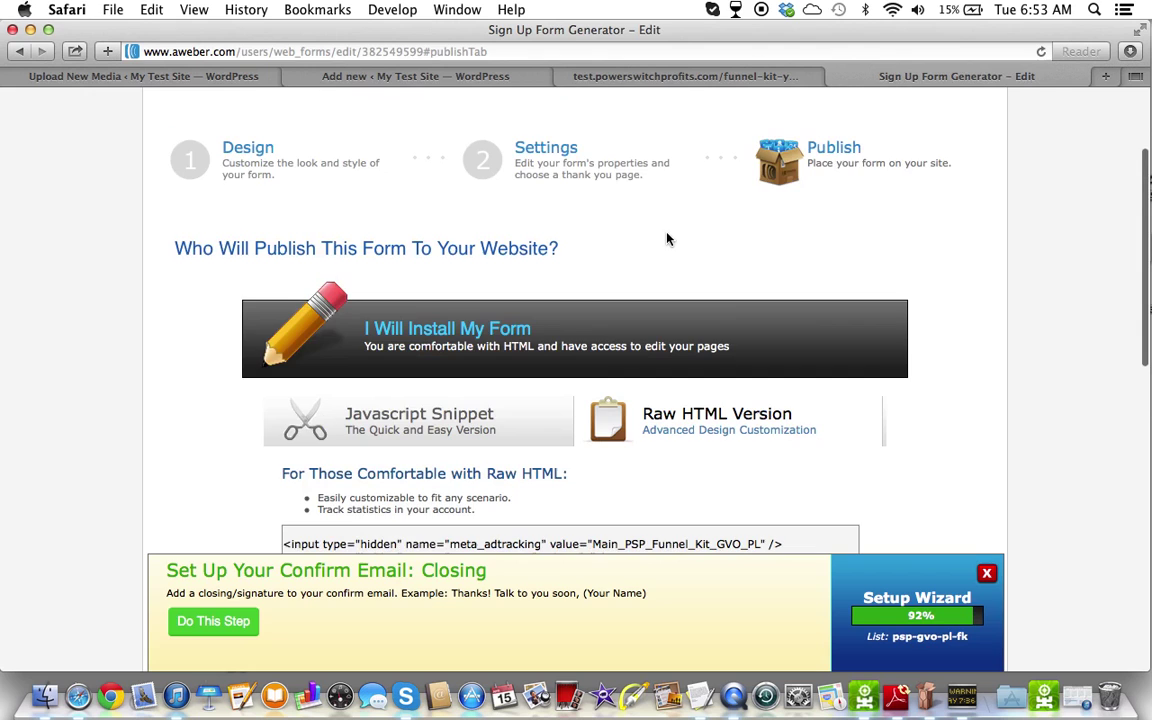
pyautogui.scroll(4, 668, 238)
pyautogui.scroll(-10, 657, 250)
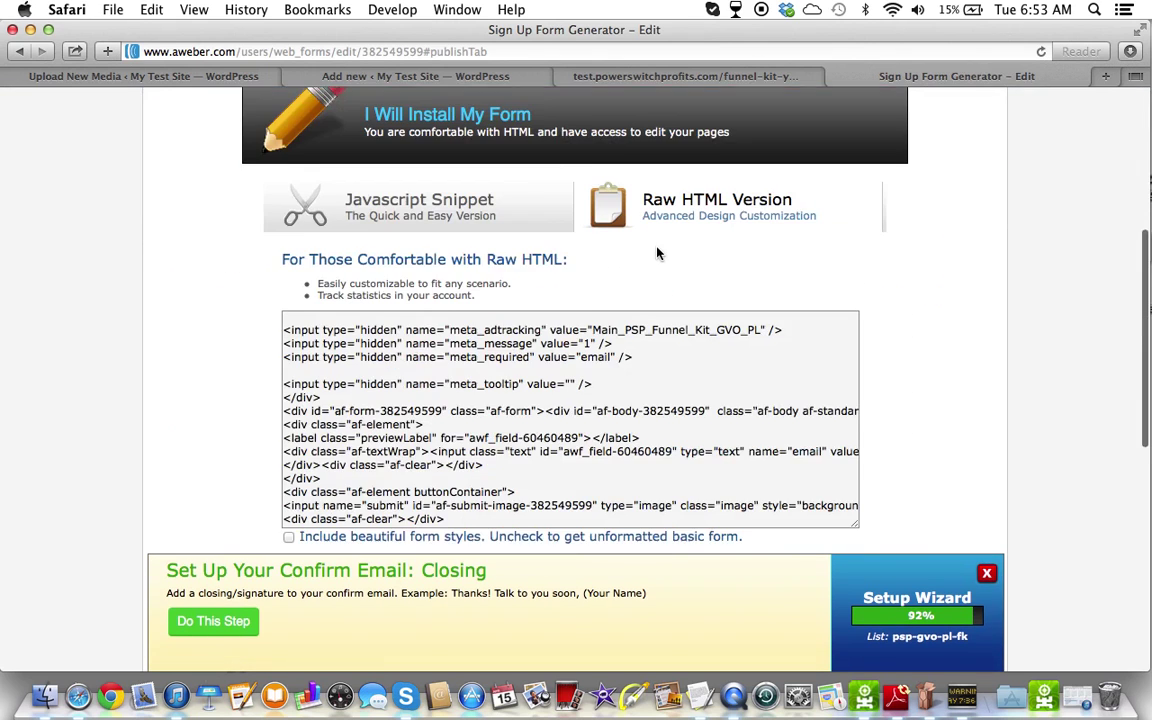
pyautogui.scroll(6, 657, 252)
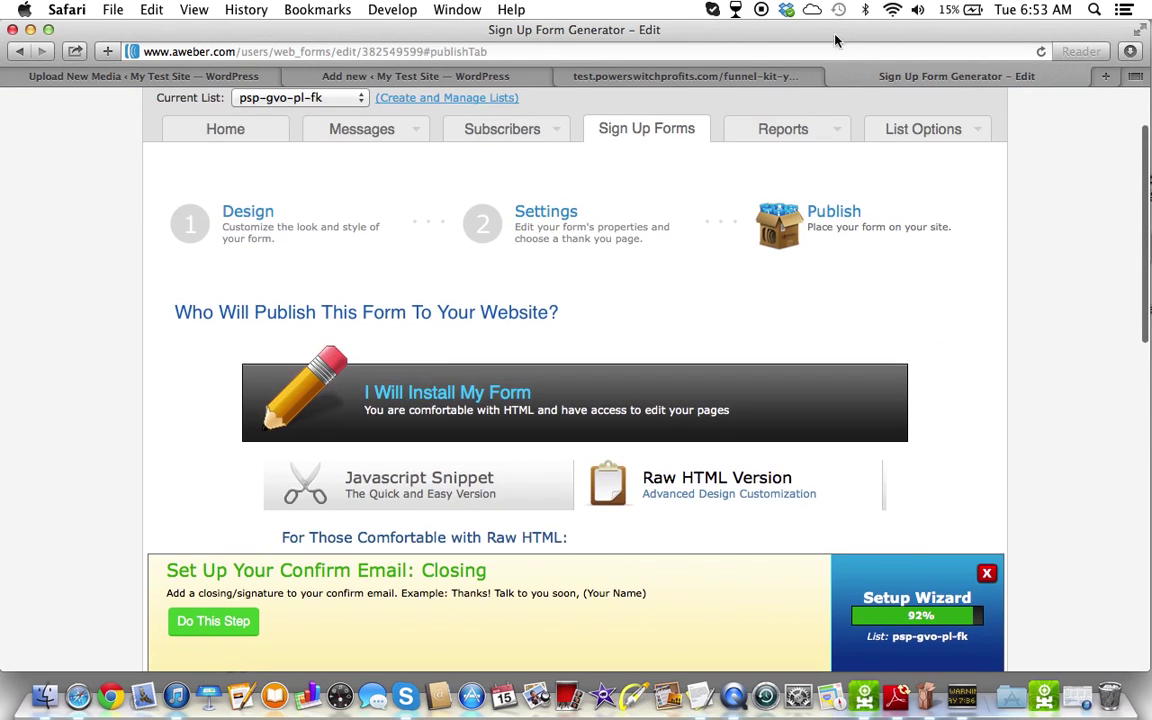
# Step: Reload the page, choose I Will Install My Form > Raw HTML Version, and untick form styles
pyautogui.click(1040, 50)
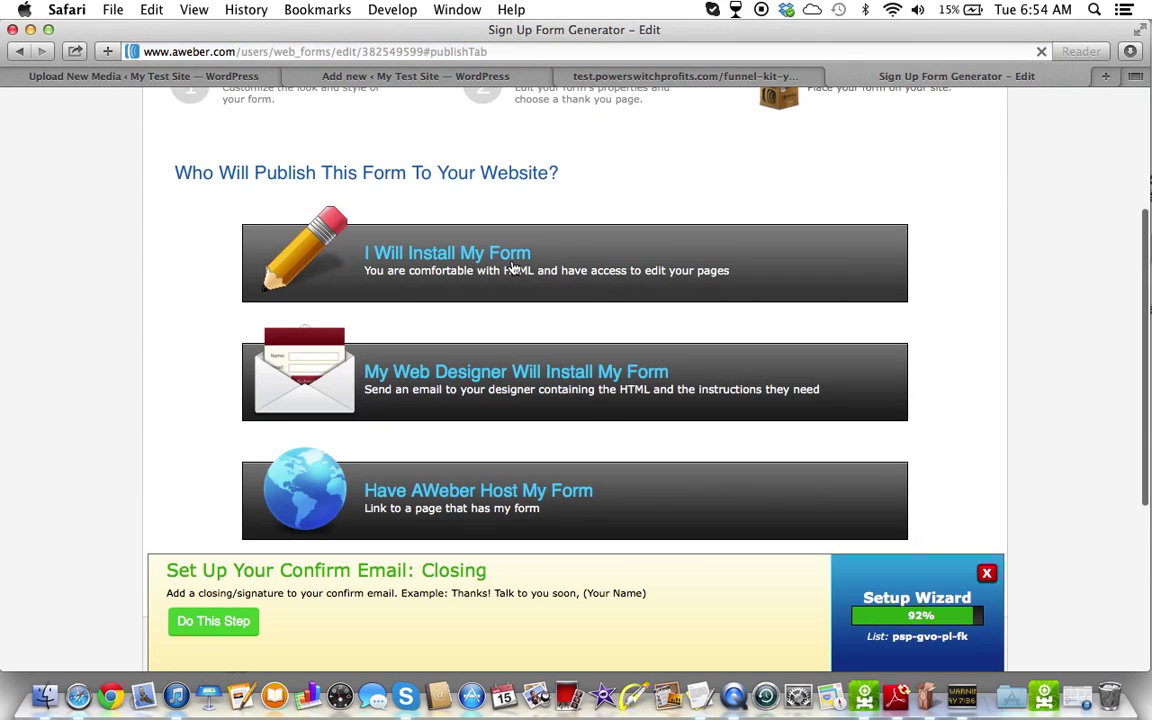
pyautogui.click(512, 268)
pyautogui.click(580, 285)
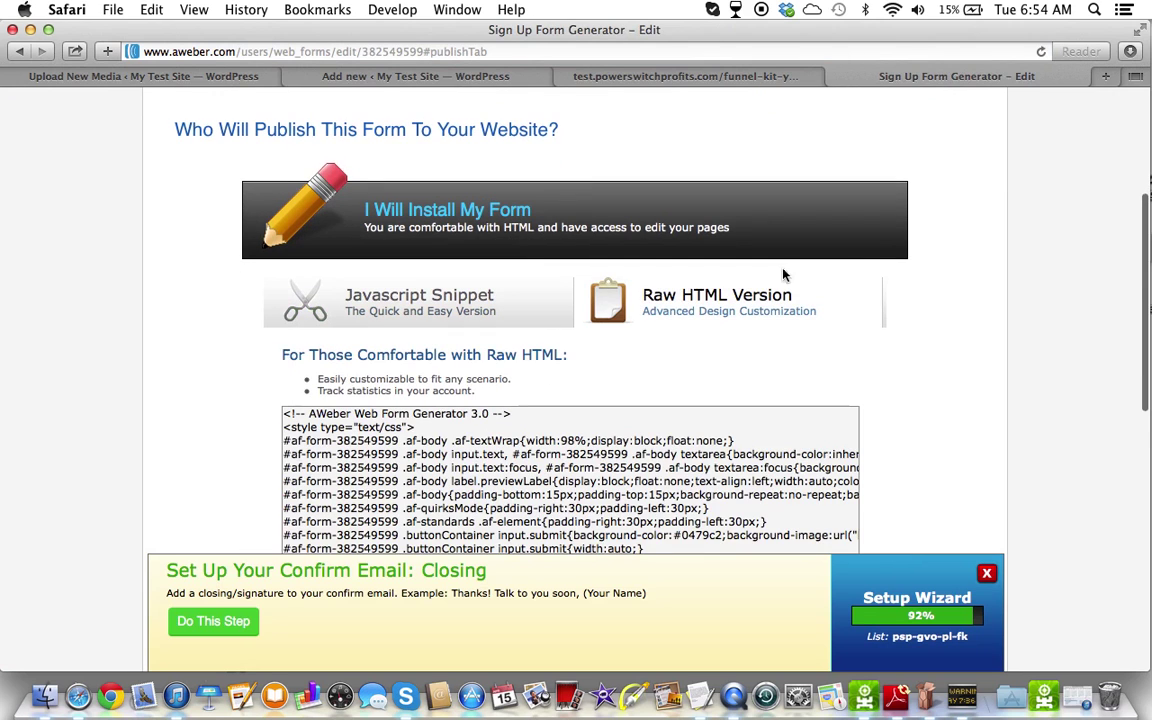
pyautogui.scroll(-2, 941, 232)
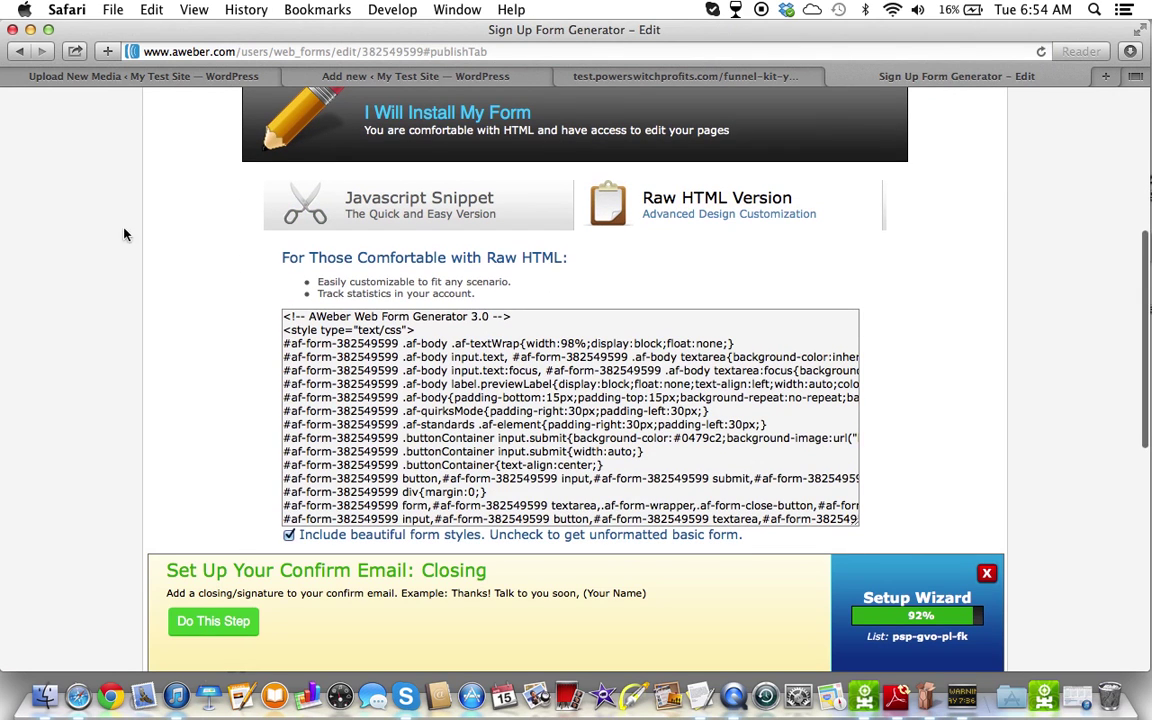
pyautogui.scroll(-2, 208, 406)
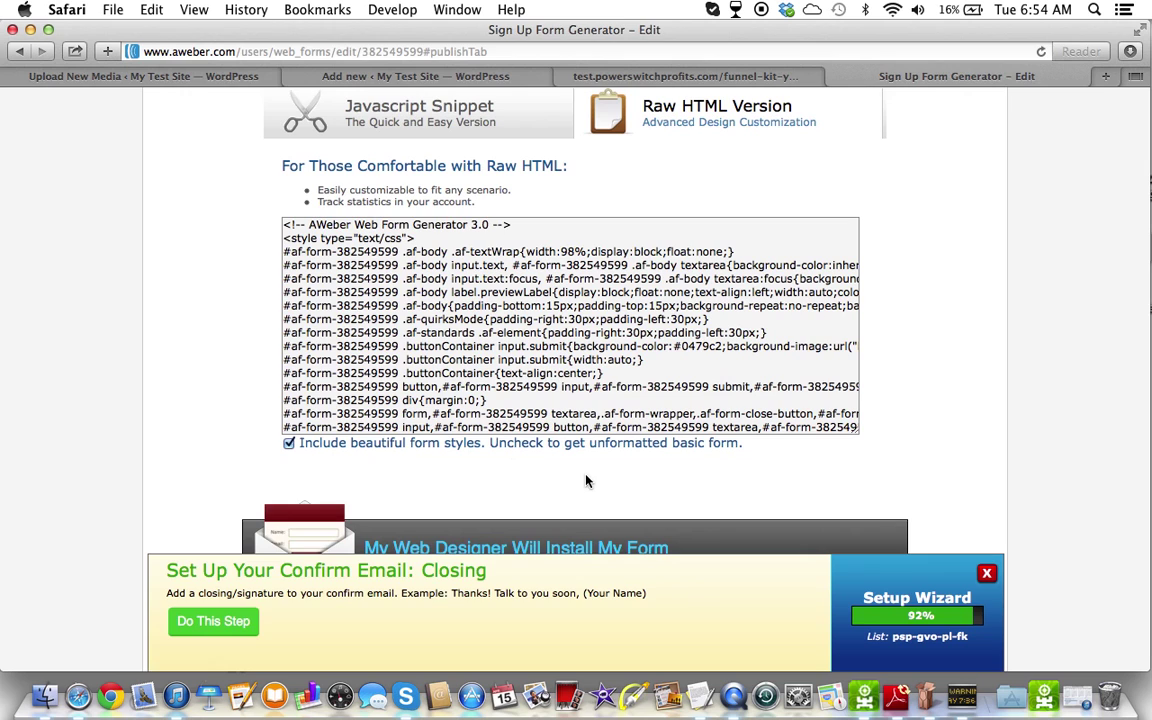
pyautogui.click(288, 443)
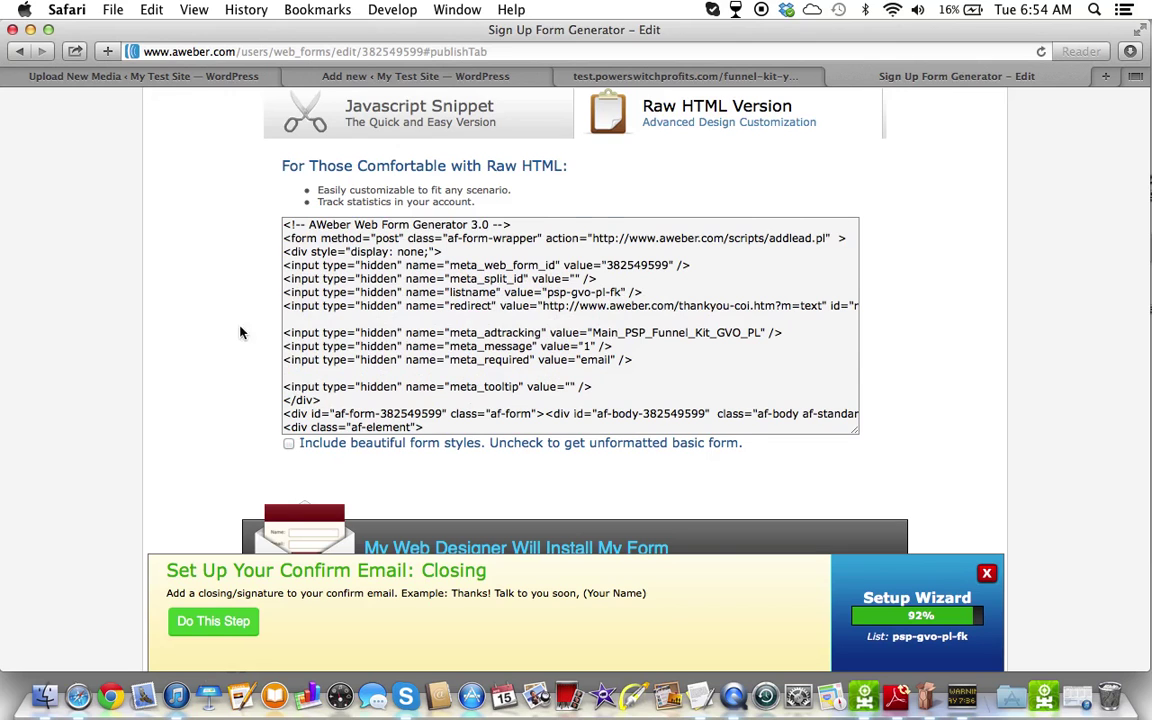
# Step: Copy the entire raw HTML code into FunnelKit's Form code box
pyautogui.click(286, 228)
pyautogui.click(286, 228)
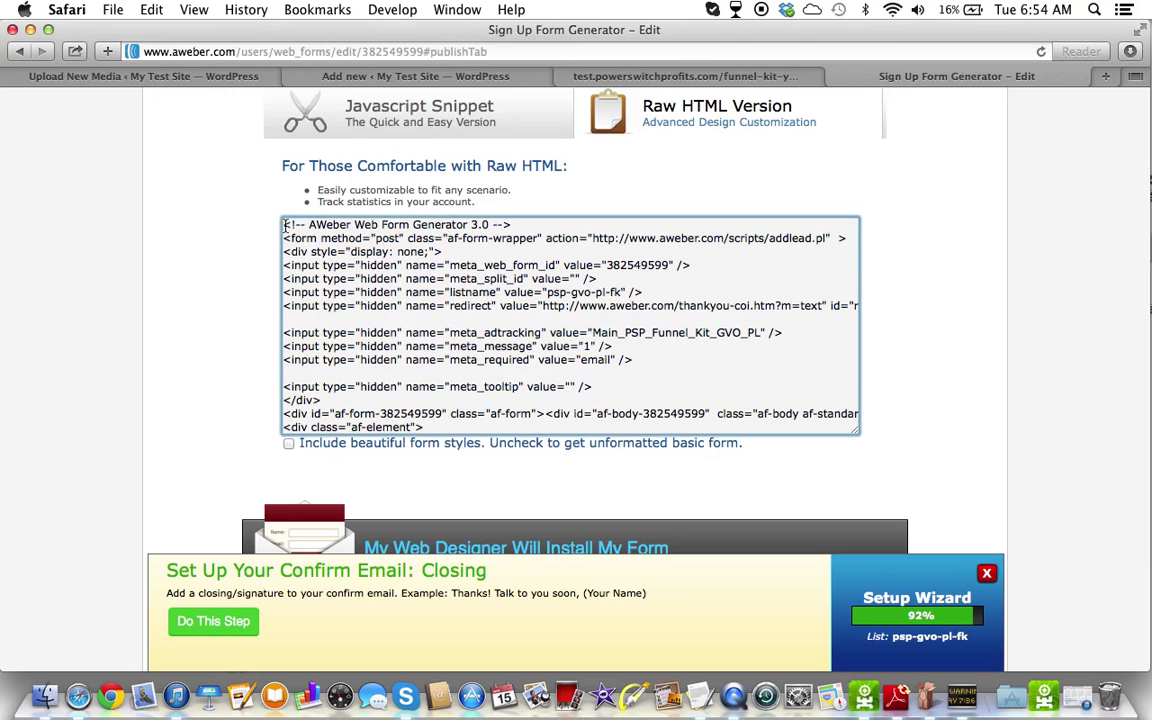
pyautogui.press('super+a')
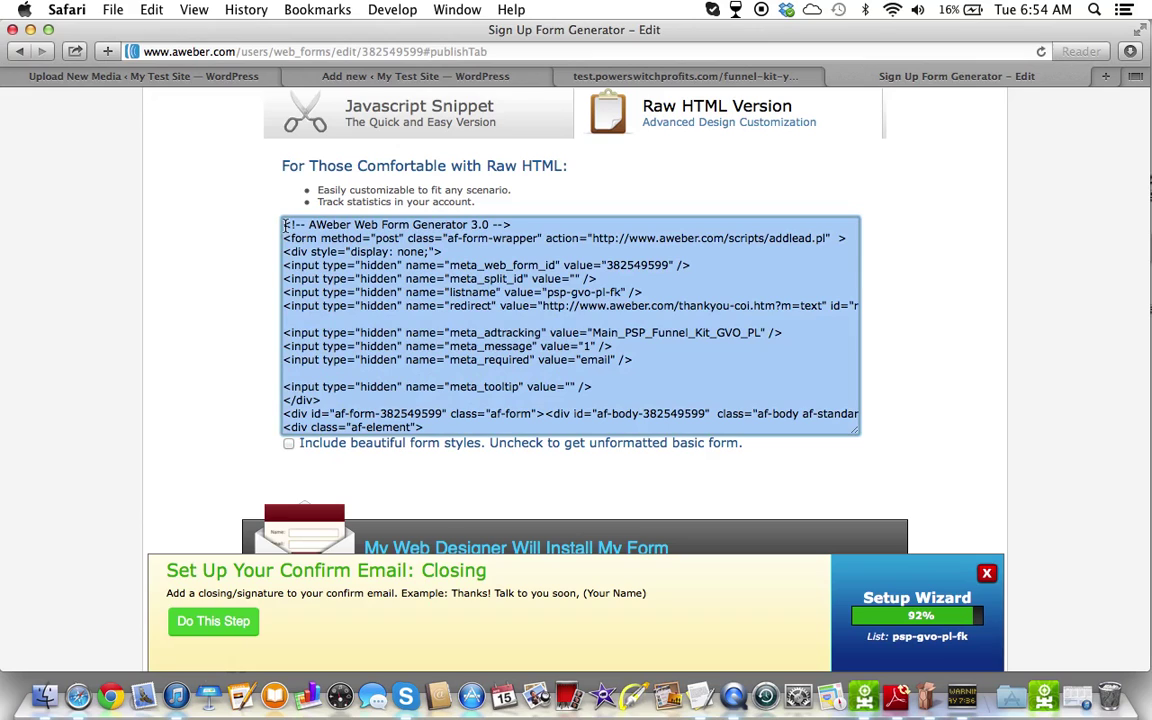
pyautogui.click(400, 76)
pyautogui.click(416, 327)
pyautogui.press('super+v')
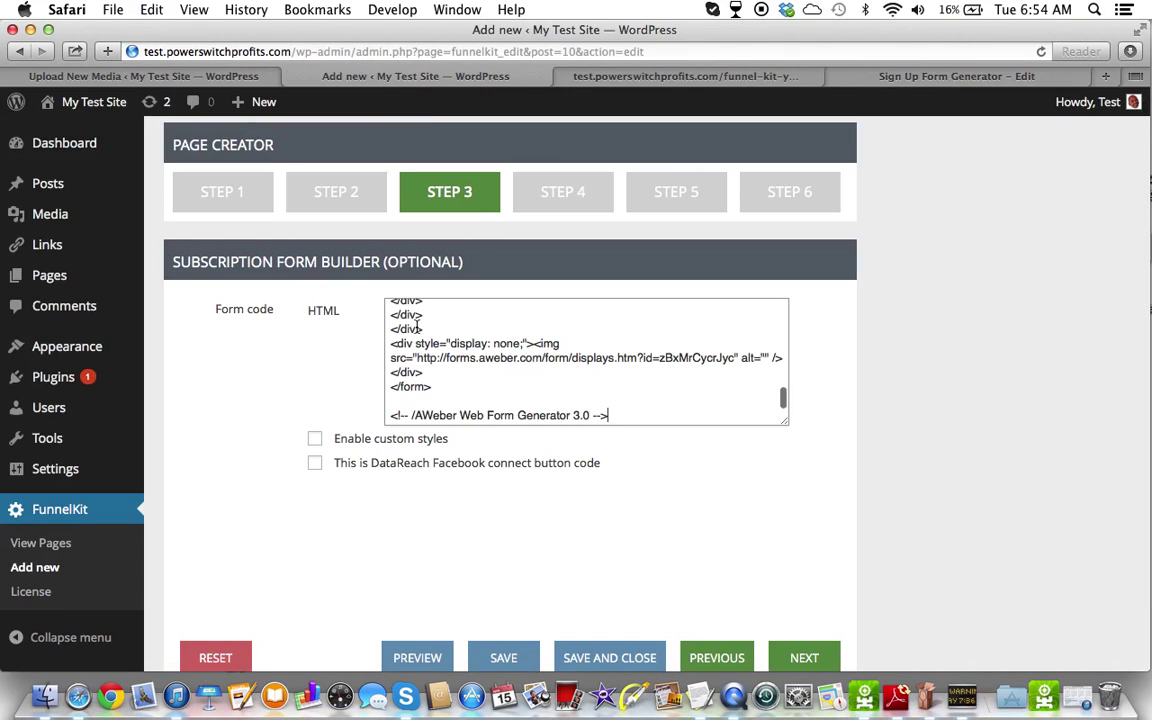
# Step: Tick 'Enable custom styles' and review the Form body, Border, Inputs and Fields settings
pyautogui.click(316, 441)
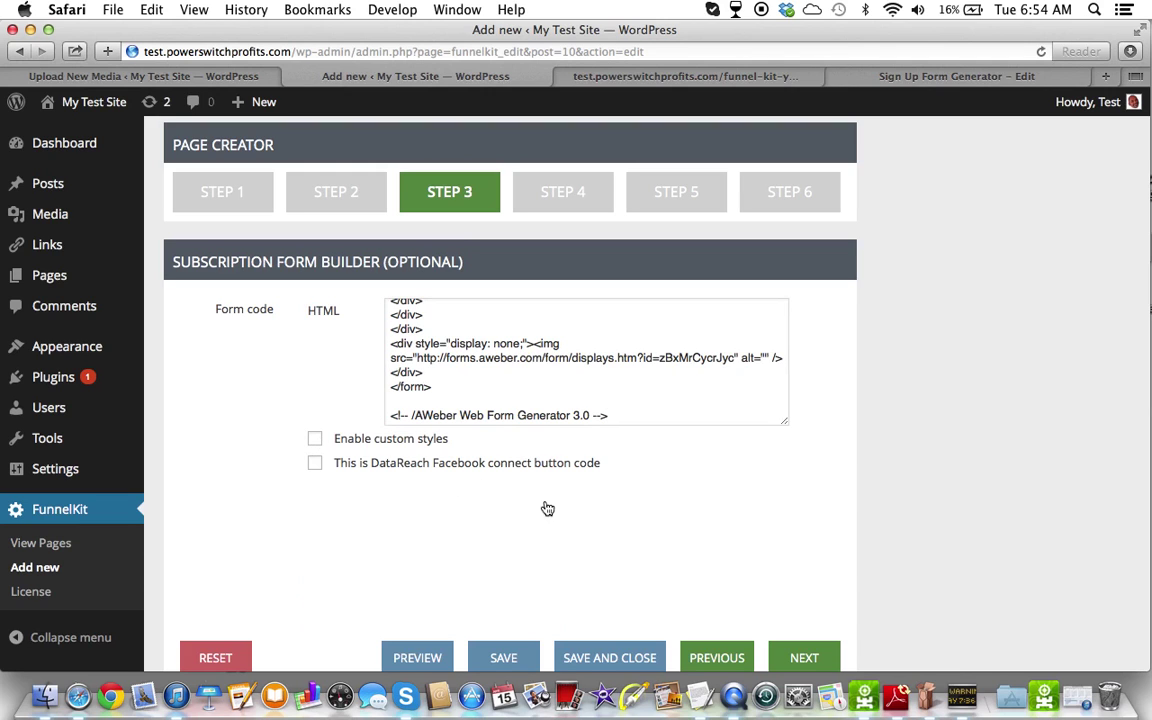
pyautogui.scroll(-4, 444, 476)
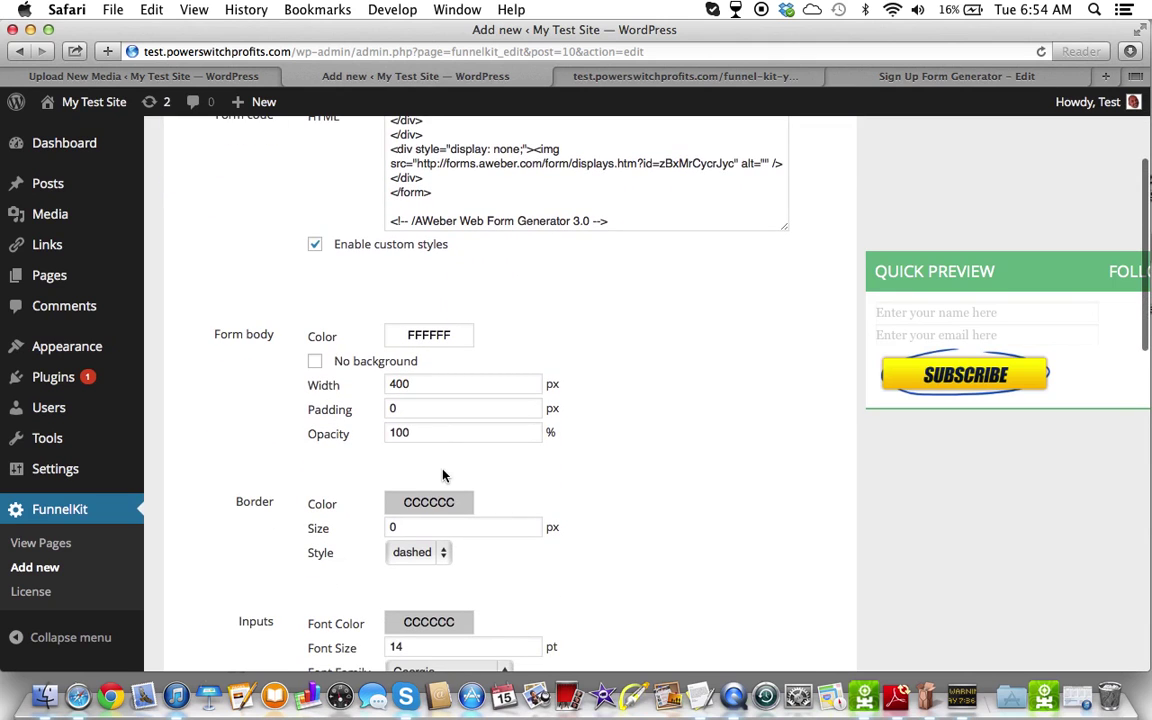
pyautogui.scroll(-12, 444, 476)
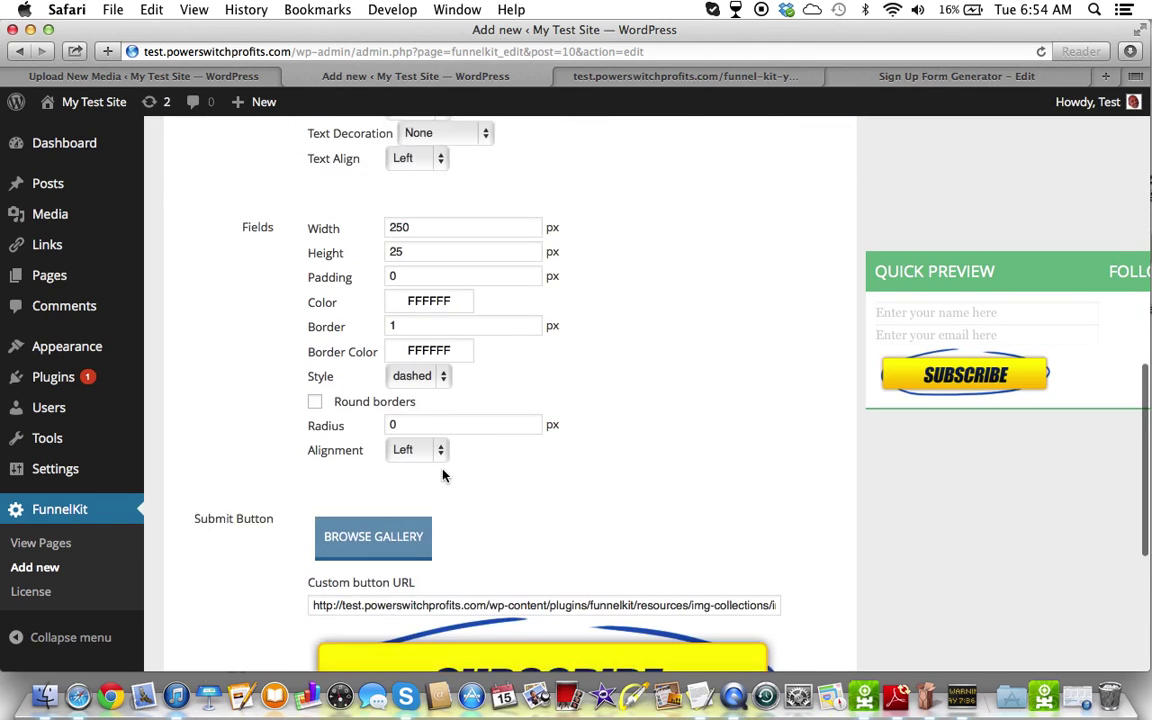
pyautogui.scroll(10, 444, 476)
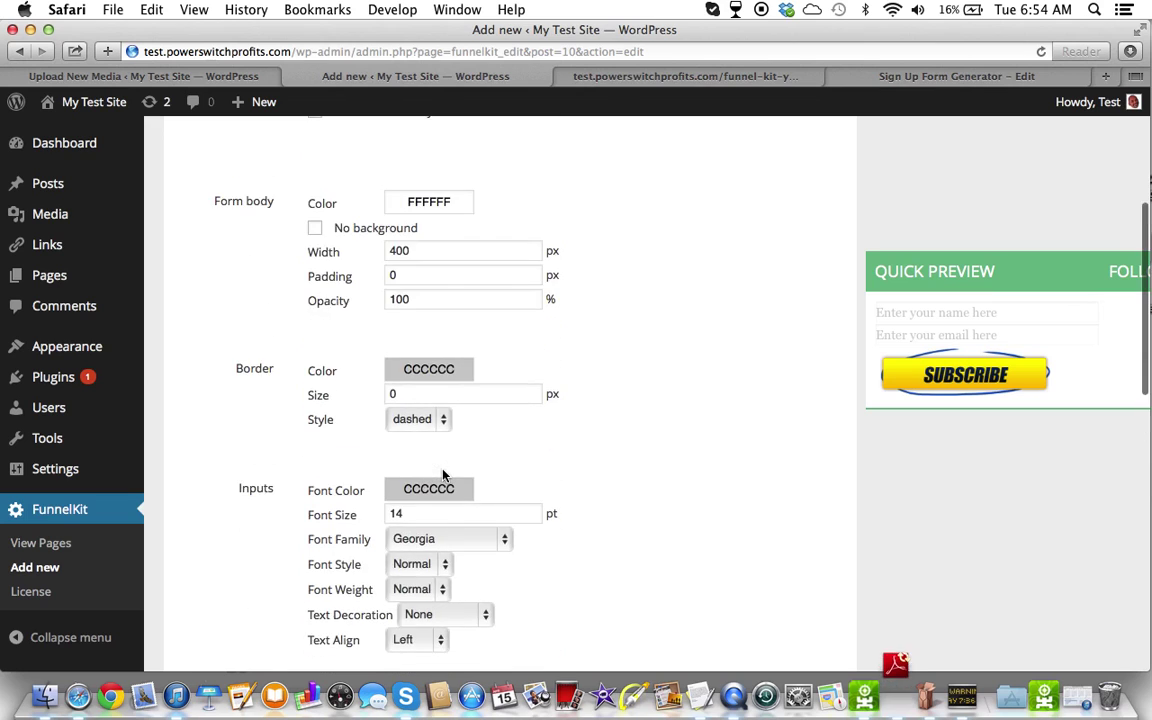
pyautogui.scroll(-1, 444, 476)
pyautogui.scroll(1, 444, 476)
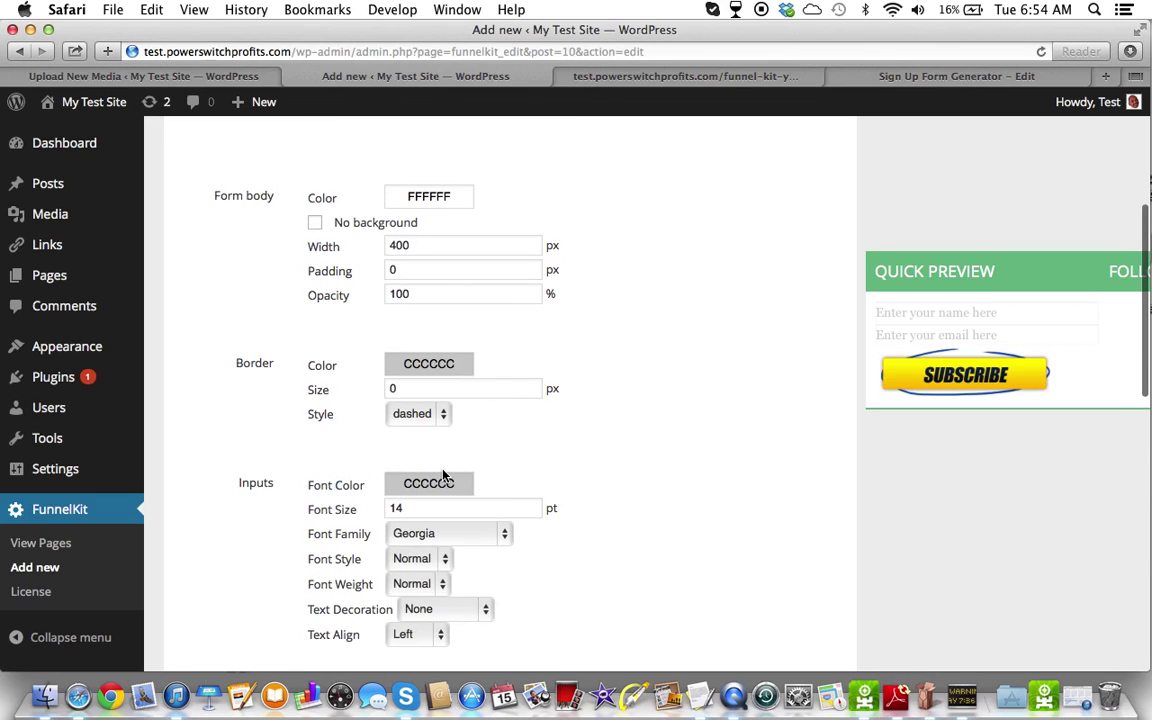
pyautogui.scroll(-1, 444, 460)
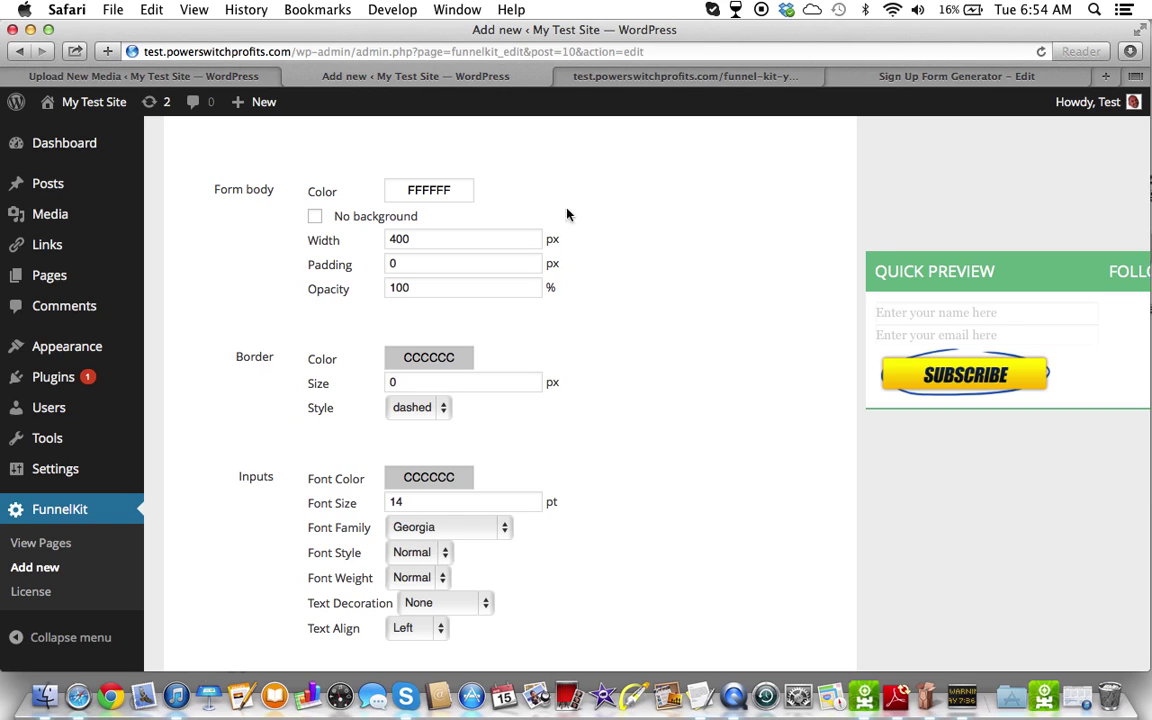
# Step: Tick No background under Form body and check the Border Style list, leaving it dashed
pyautogui.click(315, 218)
pyautogui.scroll(-1, 422, 263)
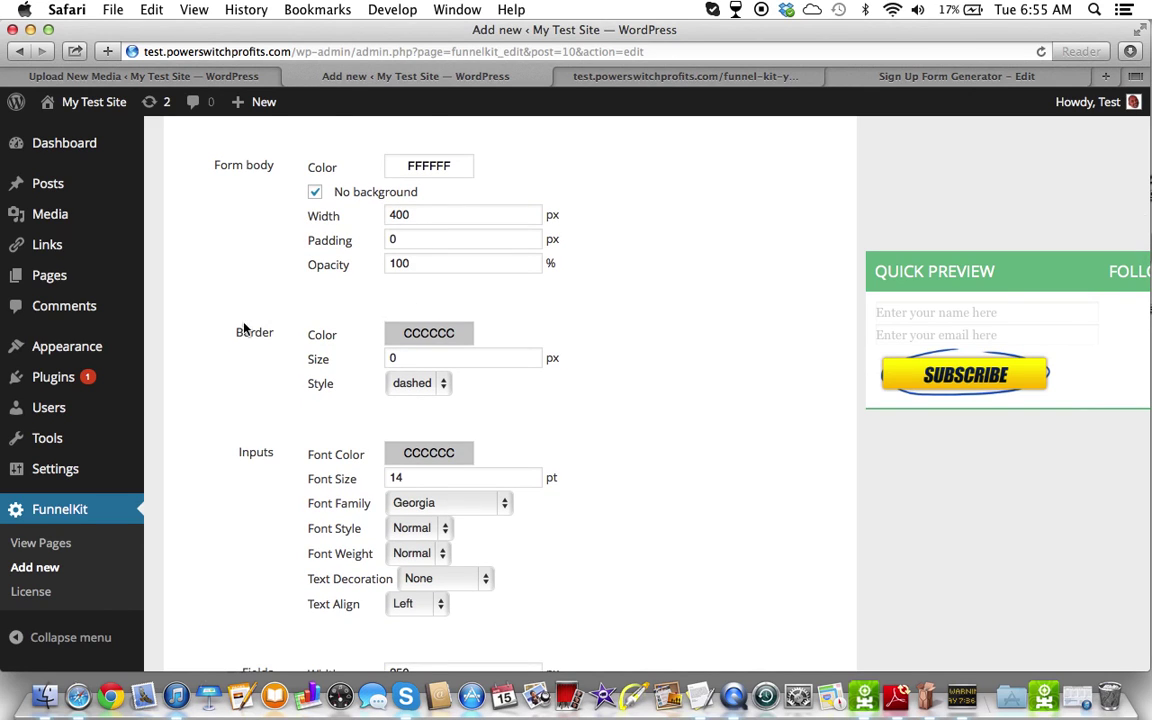
pyautogui.scroll(-3, 235, 326)
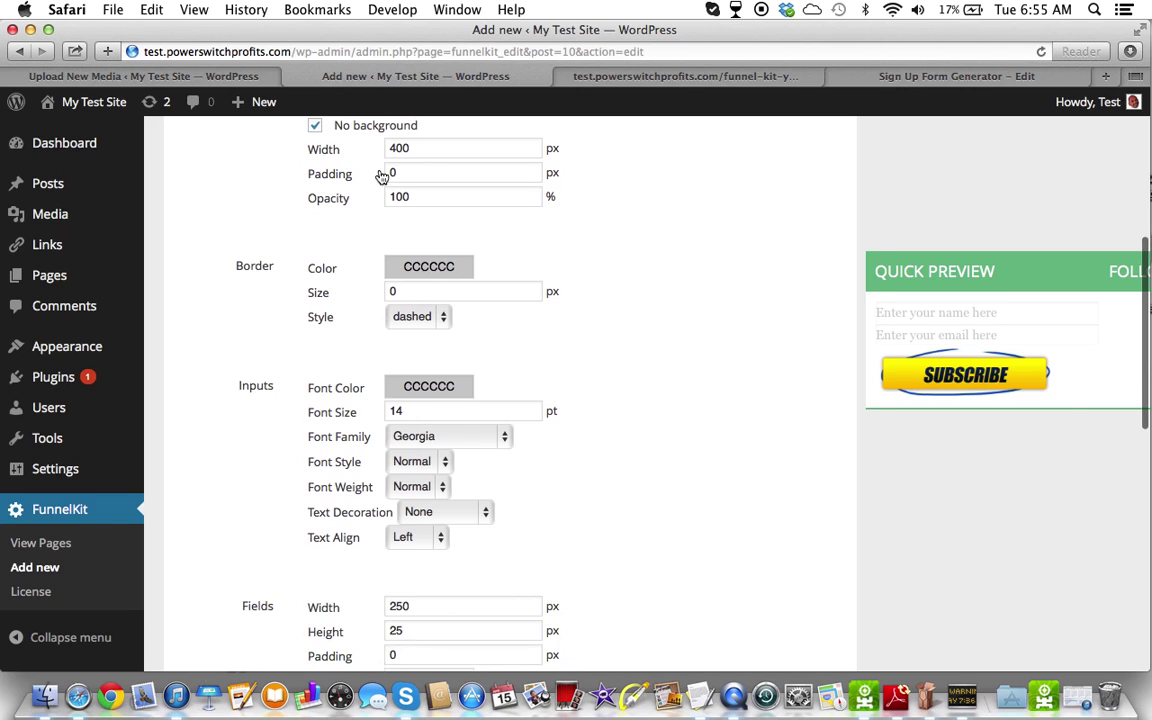
pyautogui.scroll(3, 345, 170)
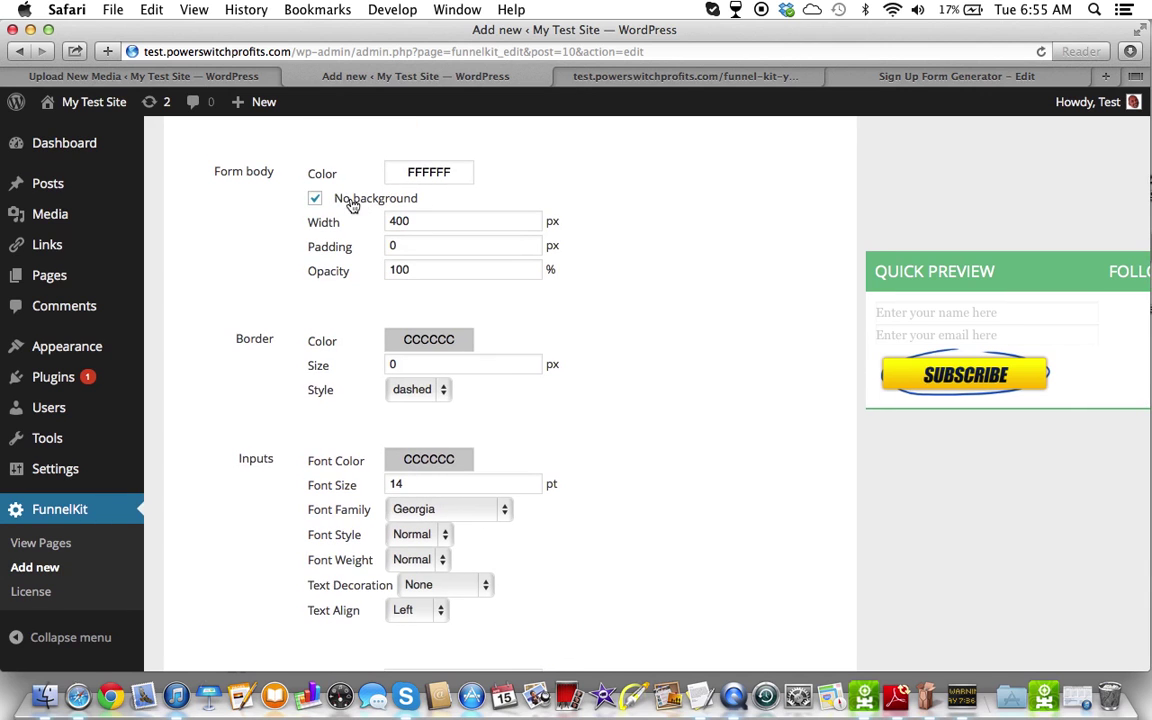
pyautogui.scroll(-2, 335, 210)
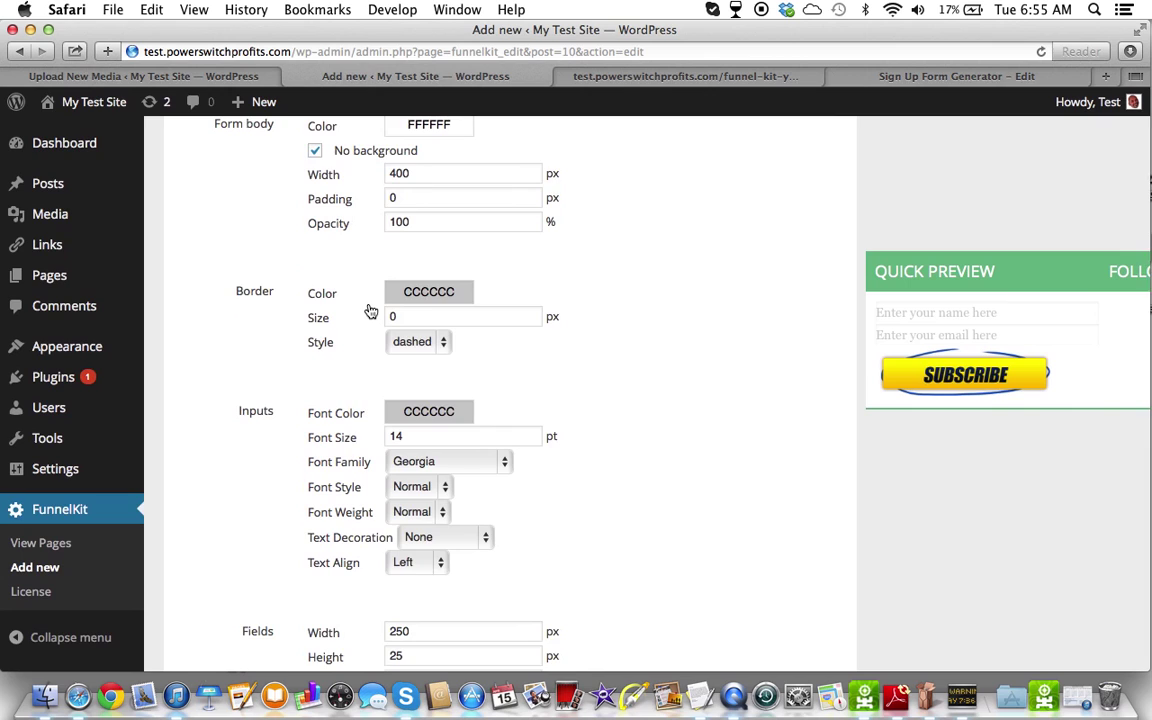
pyautogui.scroll(-3, 370, 308)
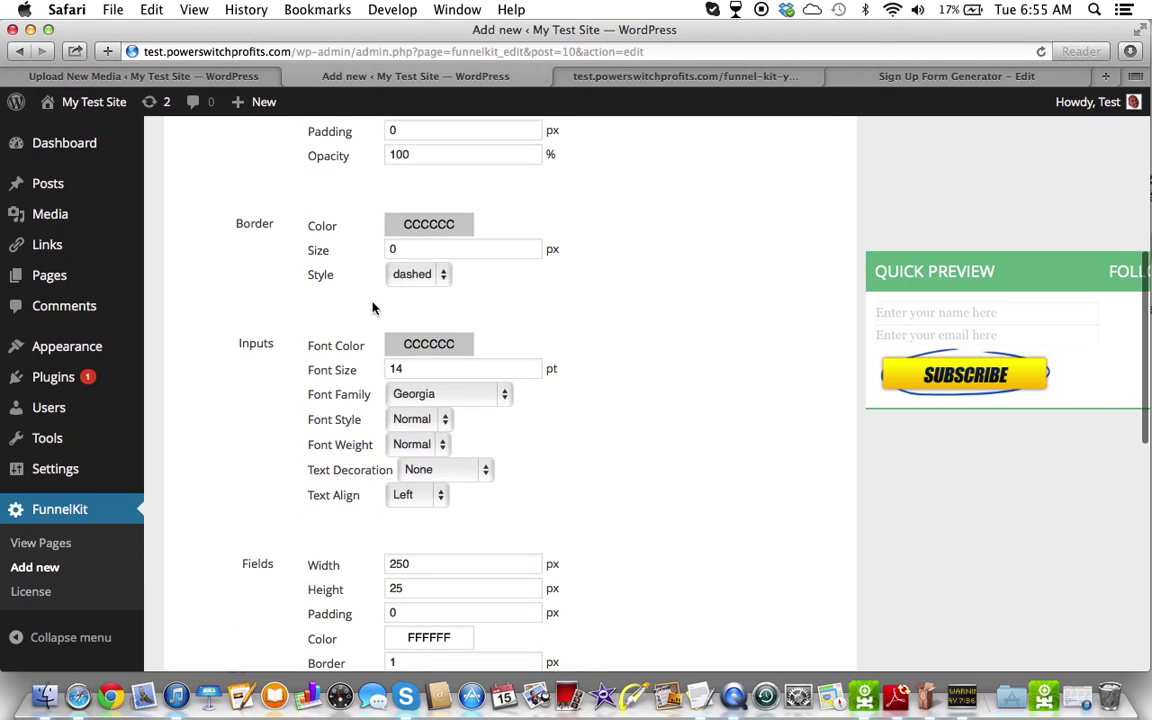
pyautogui.click(442, 279)
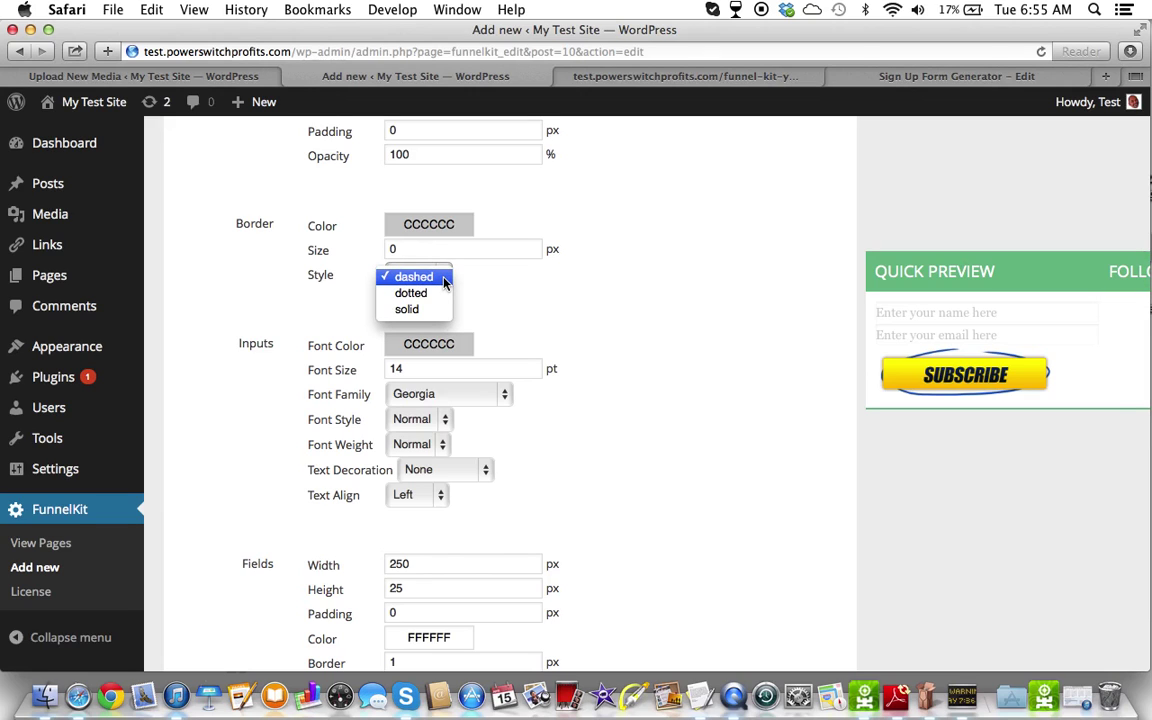
pyautogui.click(509, 256)
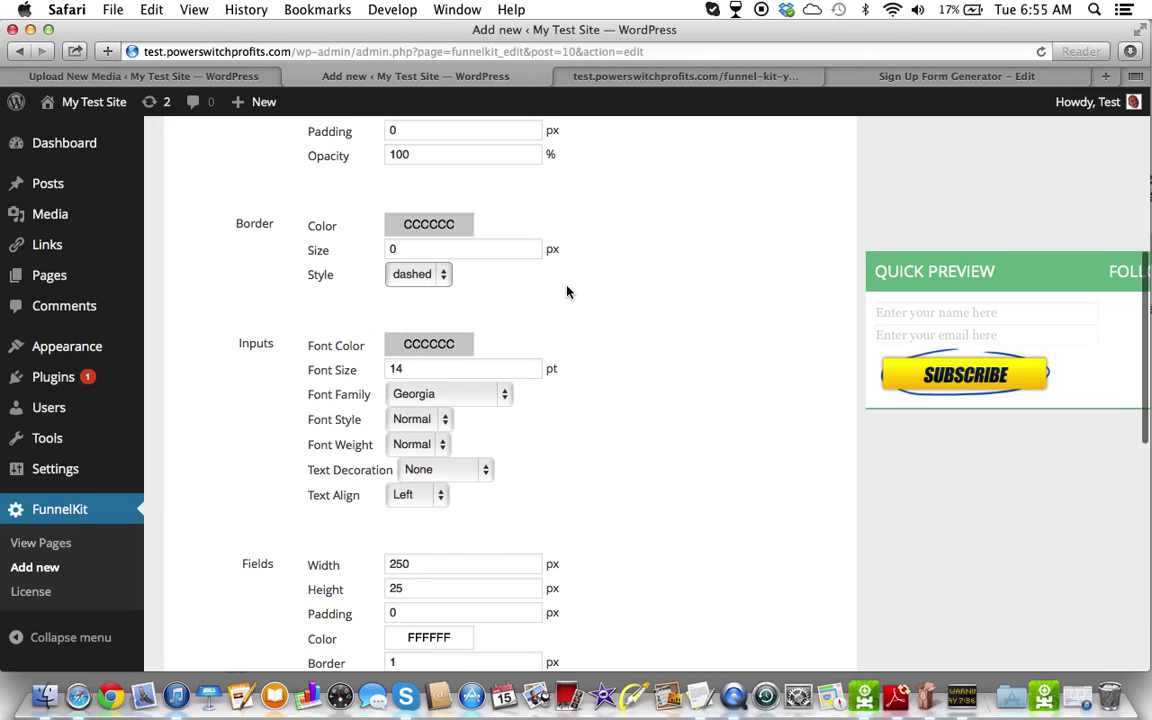
pyautogui.scroll(-2, 509, 280)
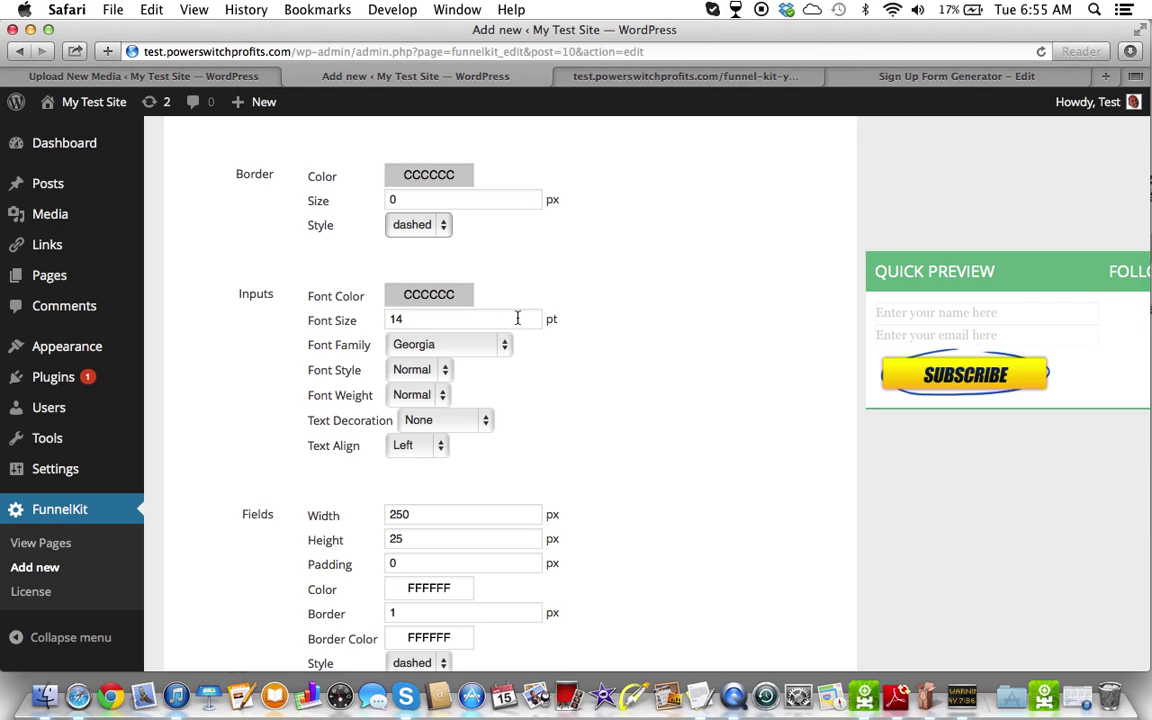
# Step: Set the input font size to 25 and the font colour to black (000000)
pyautogui.click(431, 318)
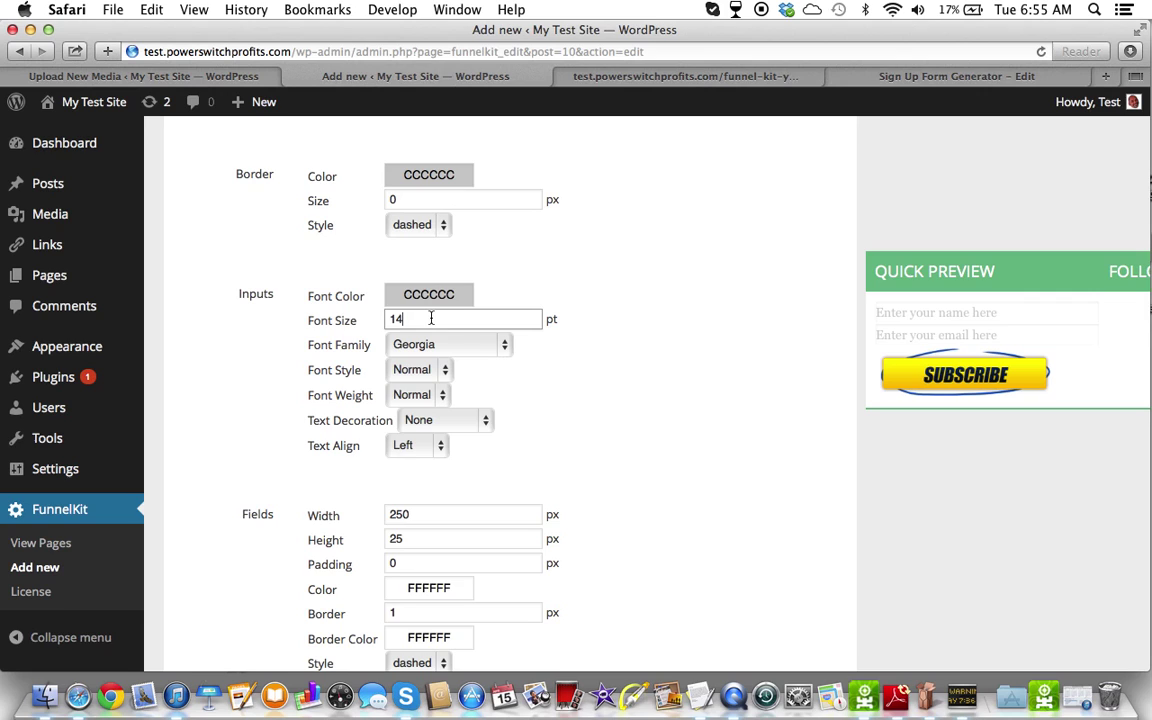
pyautogui.press('BackSpace')
pyautogui.press('BackSpace')
pyautogui.write('254')
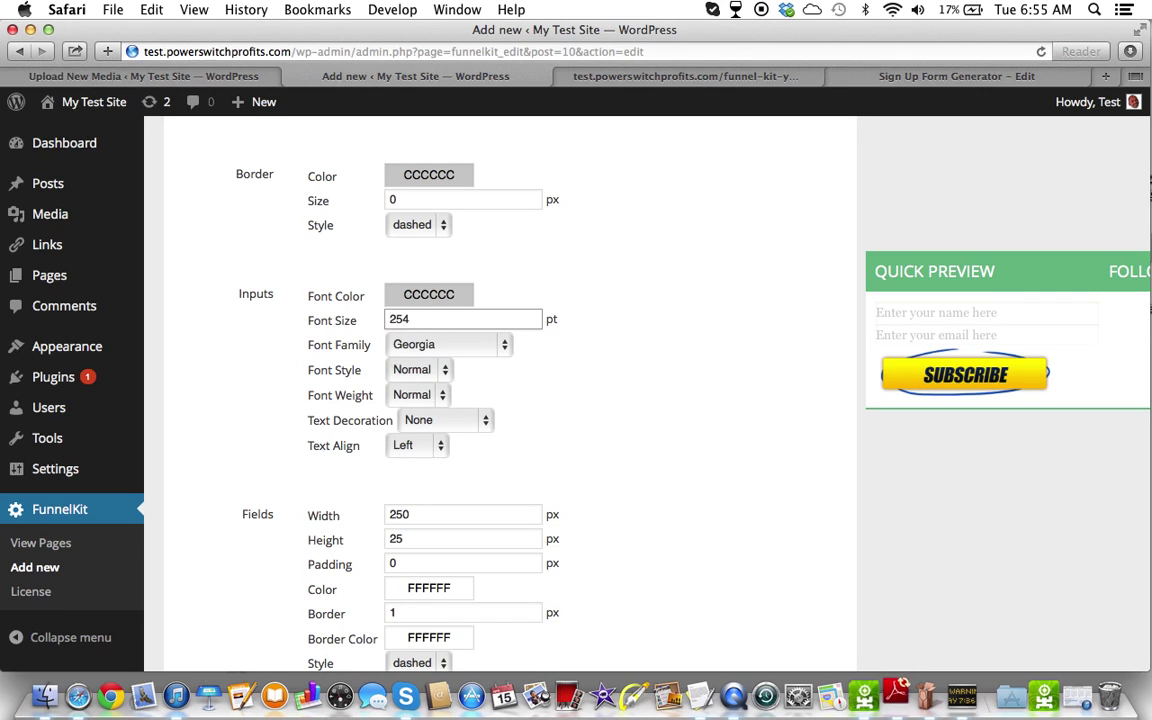
pyautogui.press('BackSpace')
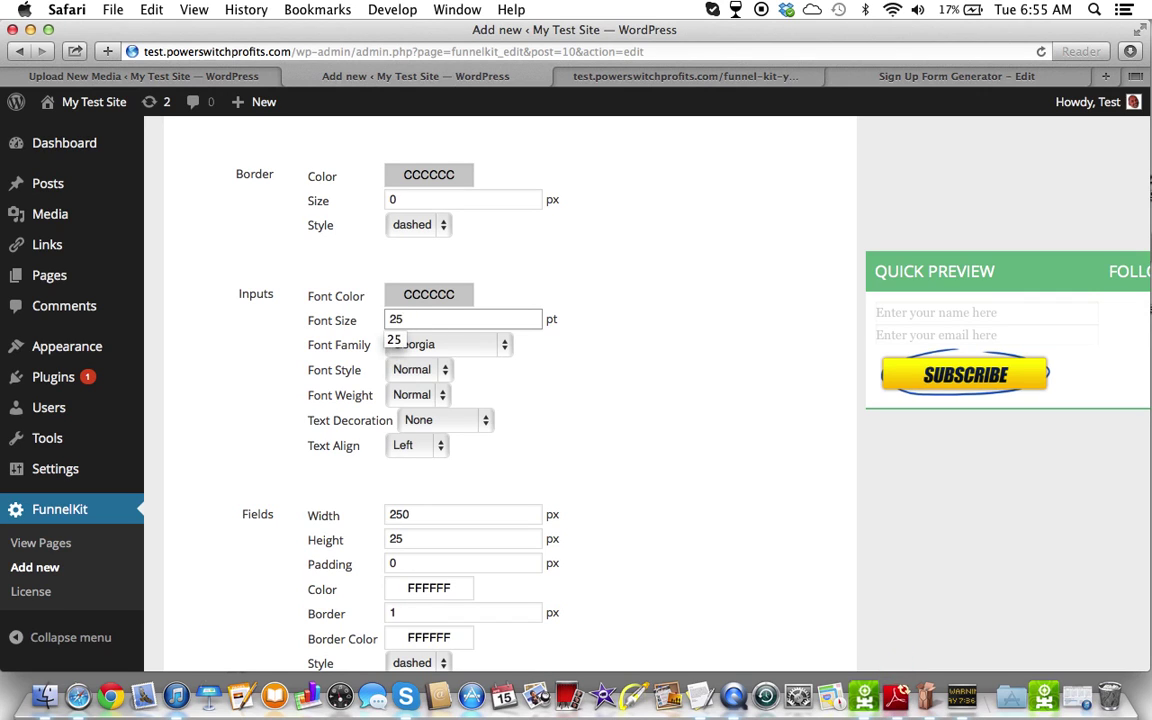
pyautogui.scroll(-1, 486, 297)
pyautogui.click(457, 285)
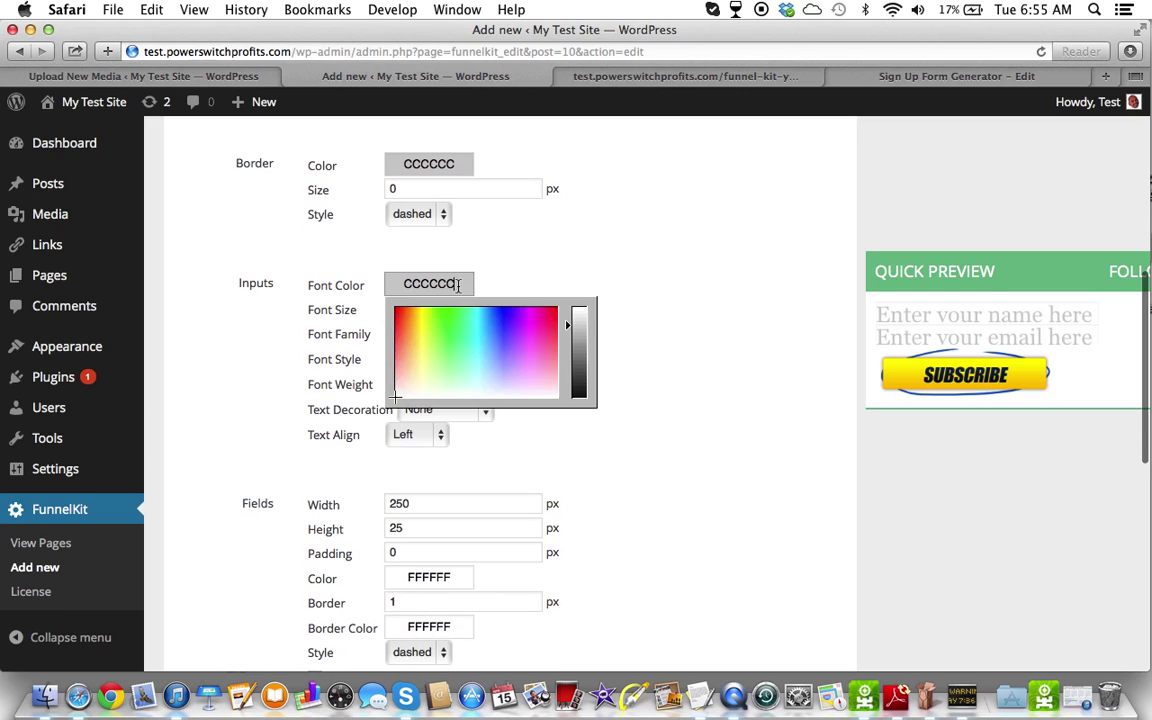
pyautogui.moveTo(457, 285); pyautogui.dragTo(397, 284)
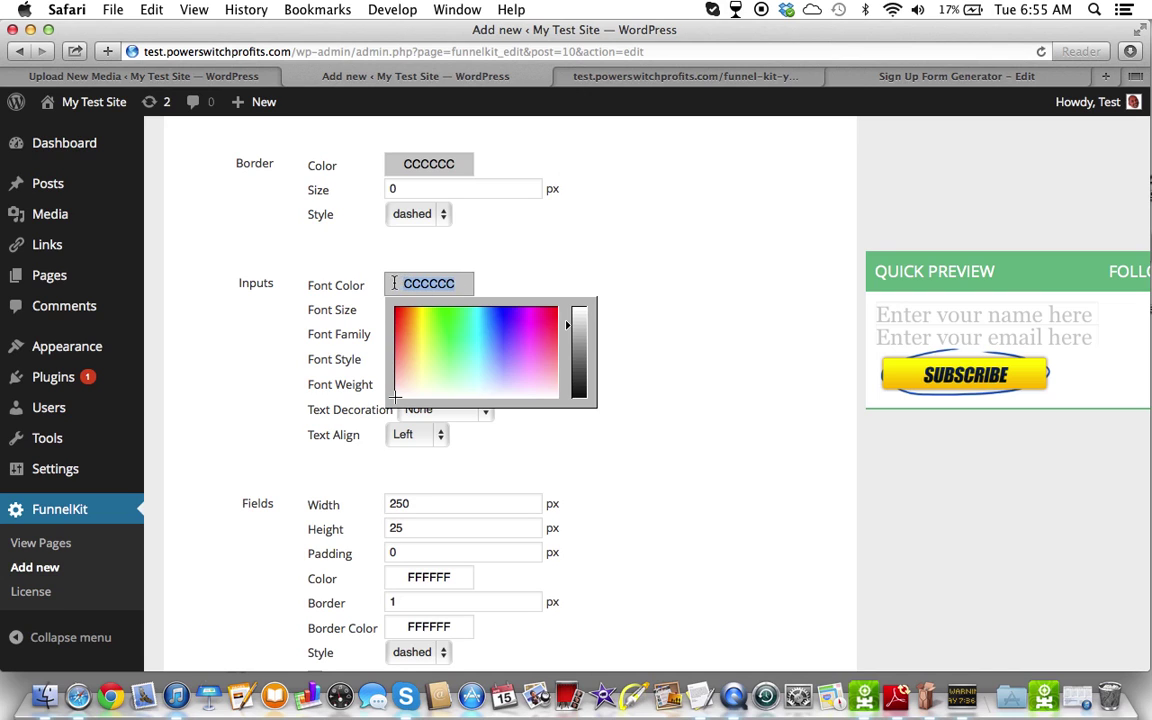
pyautogui.write('000000')
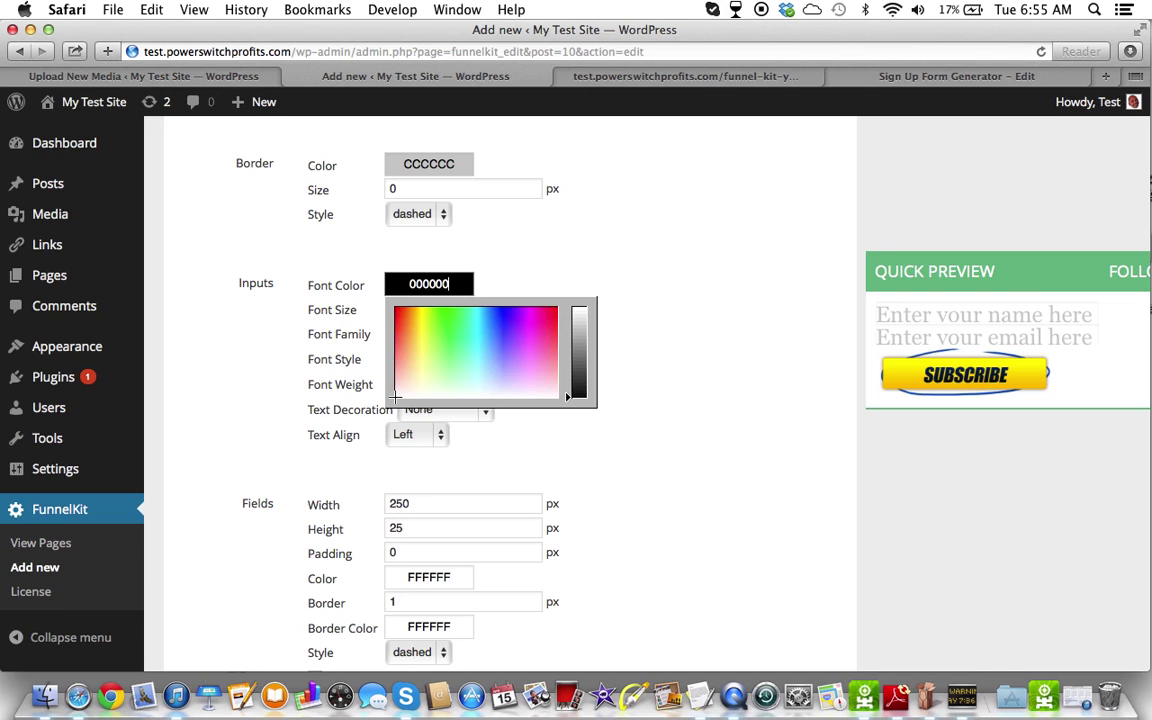
pyautogui.click(514, 236)
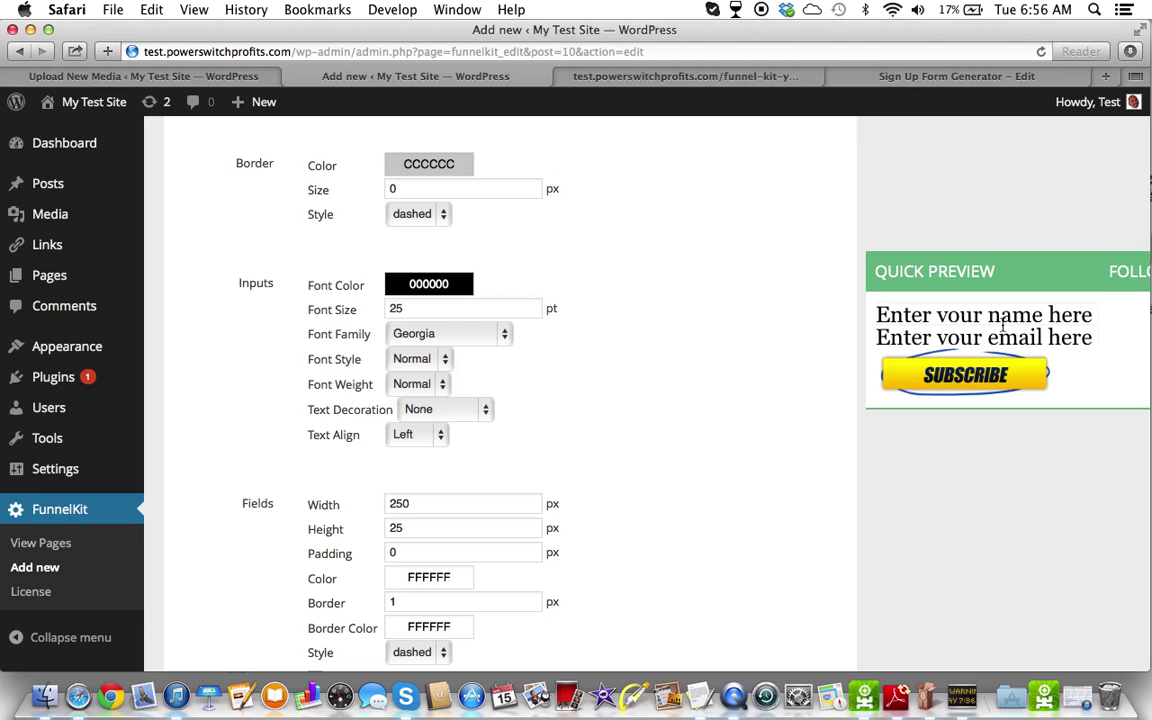
# Step: Set the input font to Tahoma, keep Normal weight and no decoration, and right-align the text
pyautogui.click(500, 340)
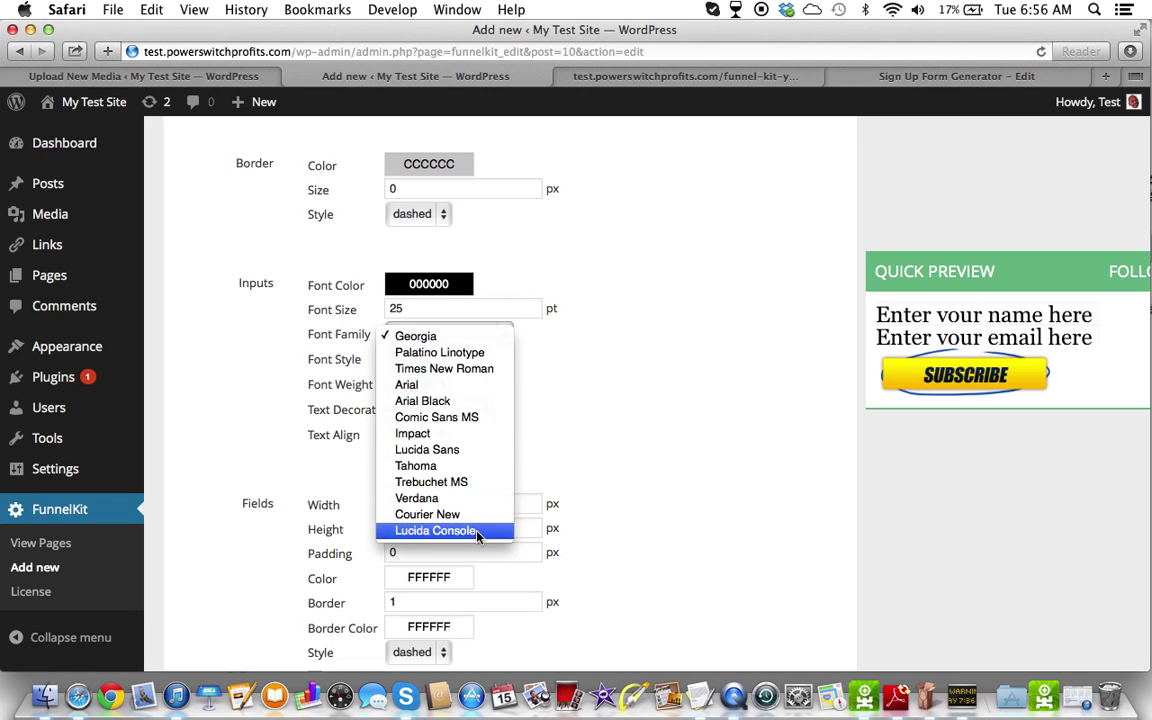
pyautogui.click(470, 465)
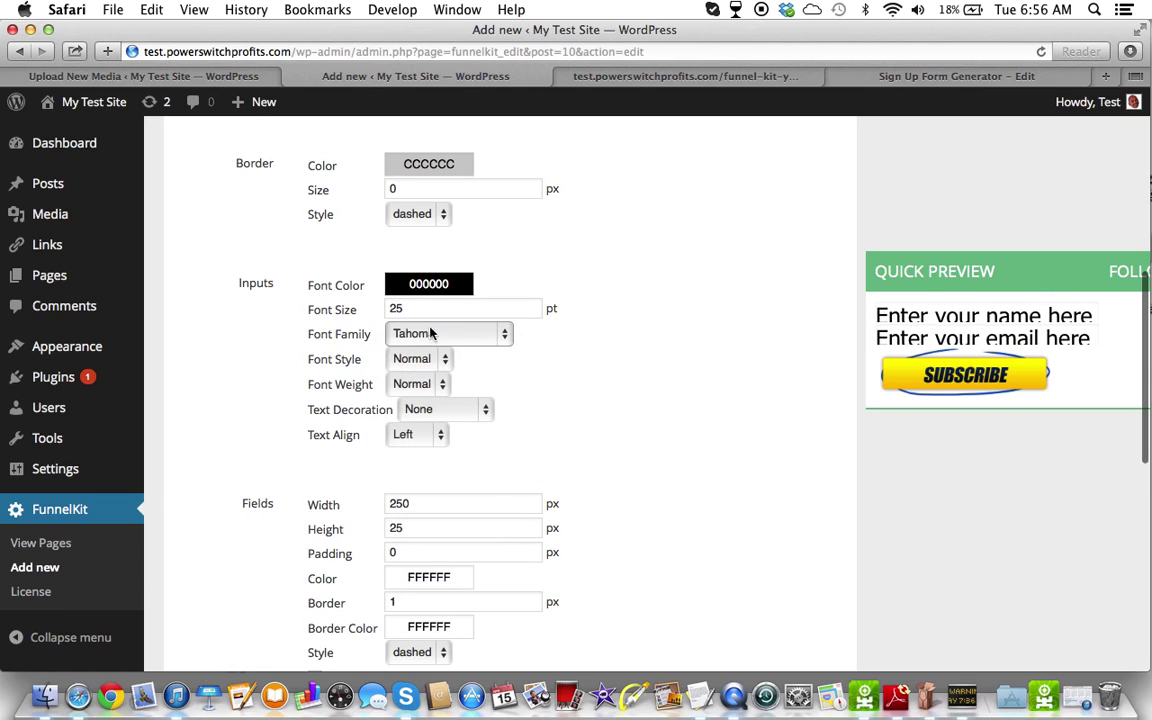
pyautogui.scroll(-2, 432, 337)
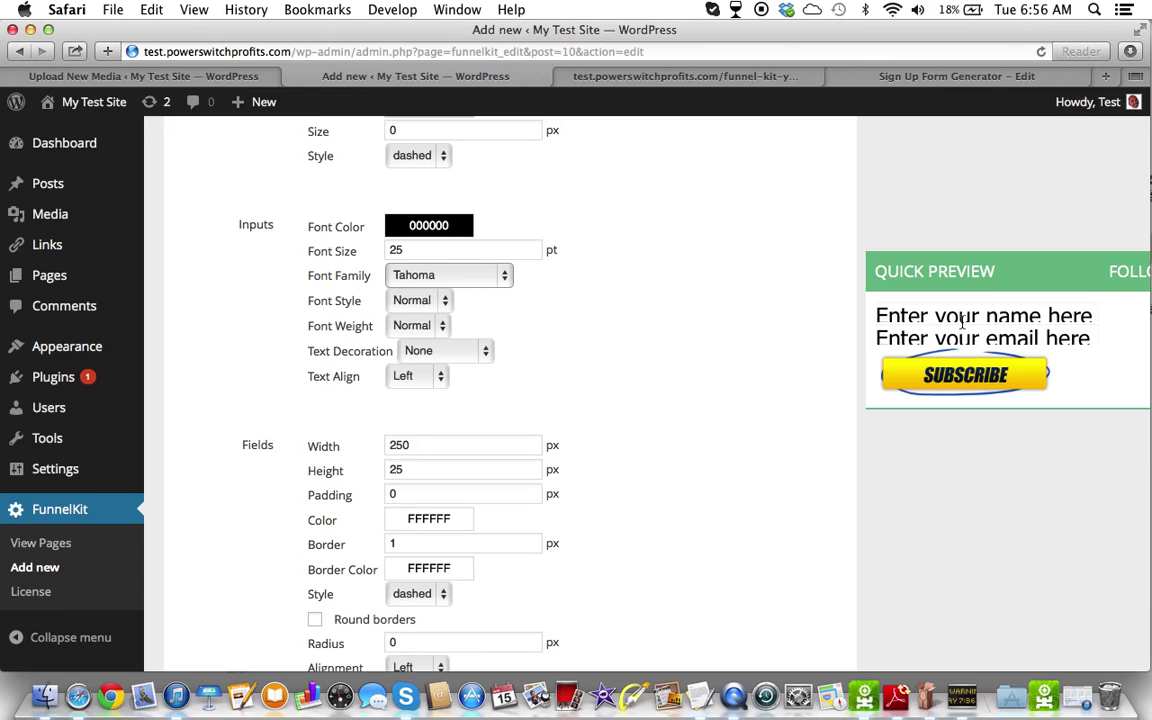
pyautogui.click(444, 329)
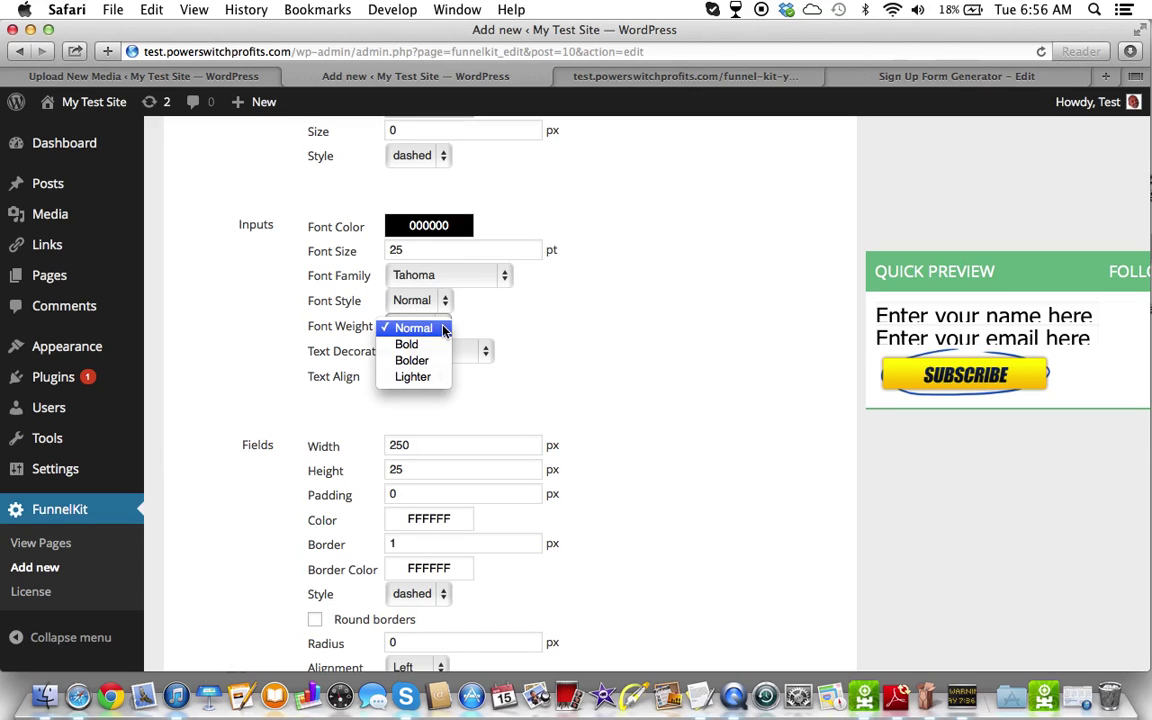
pyautogui.click(440, 330)
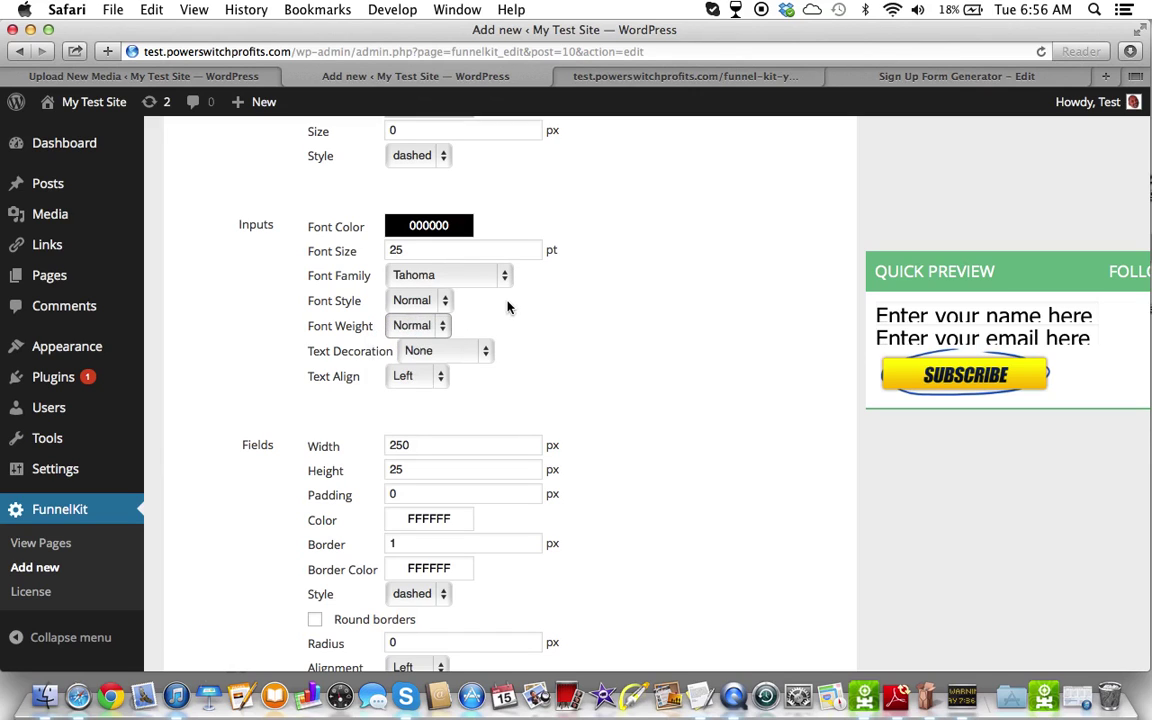
pyautogui.click(488, 354)
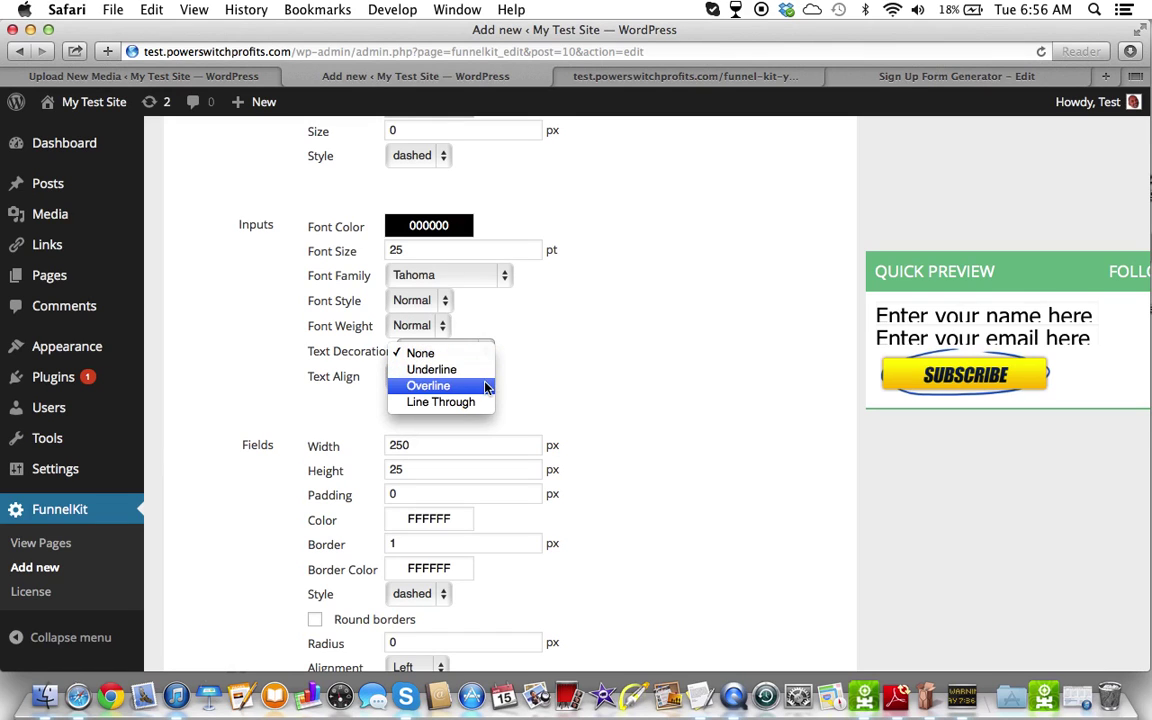
pyautogui.click(590, 327)
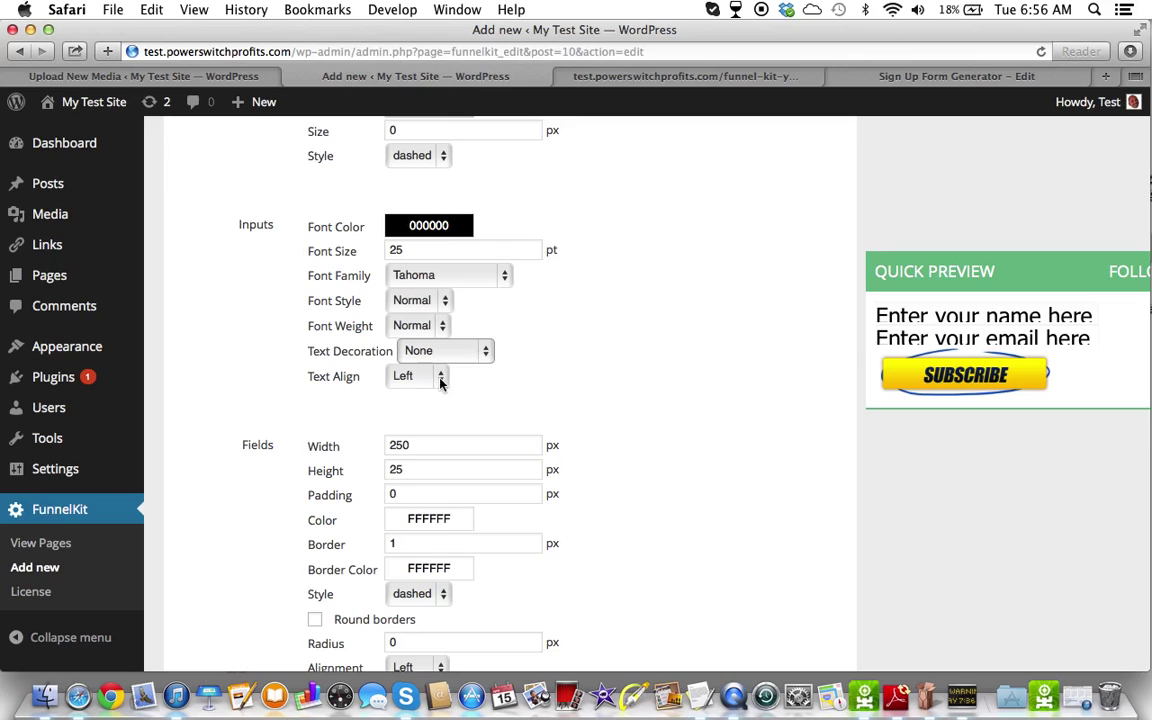
pyautogui.click(440, 378)
pyautogui.click(410, 410)
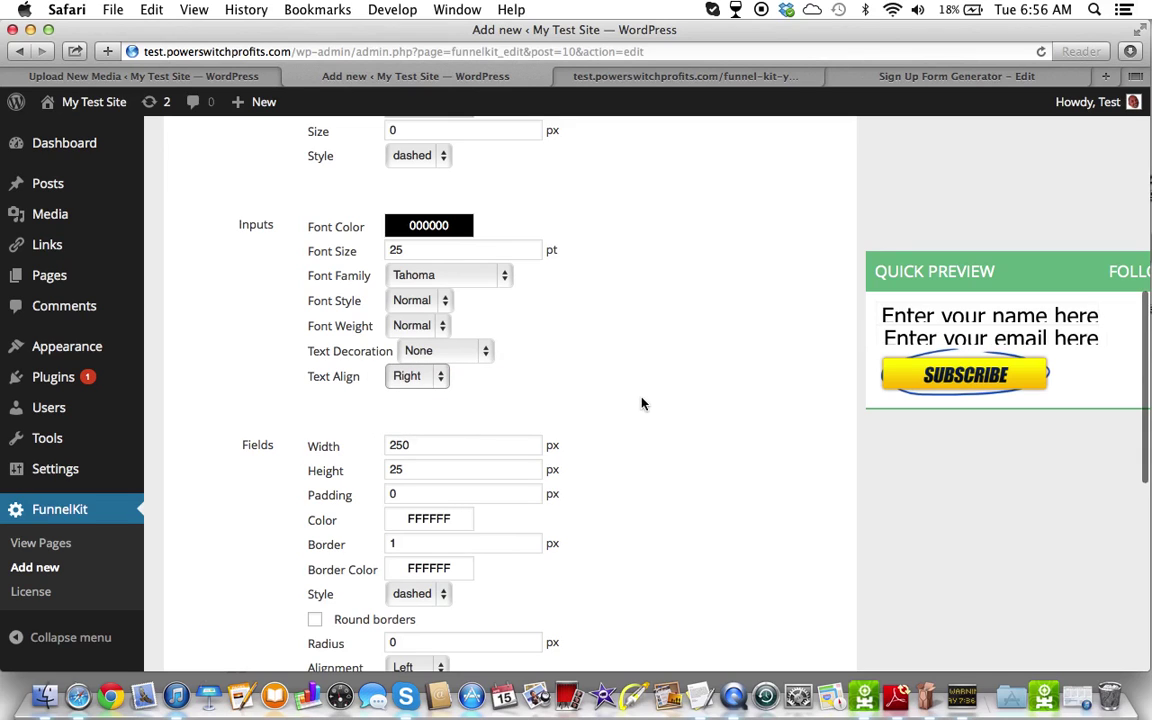
pyautogui.scroll(-2, 422, 402)
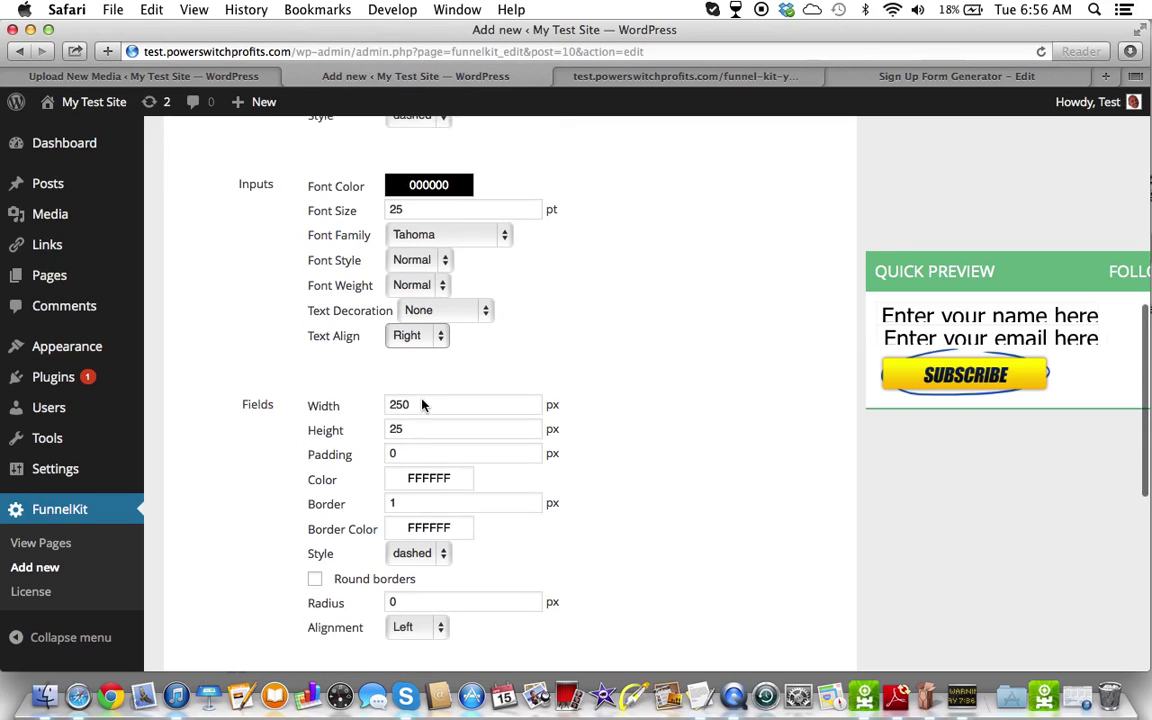
pyautogui.scroll(-3, 422, 400)
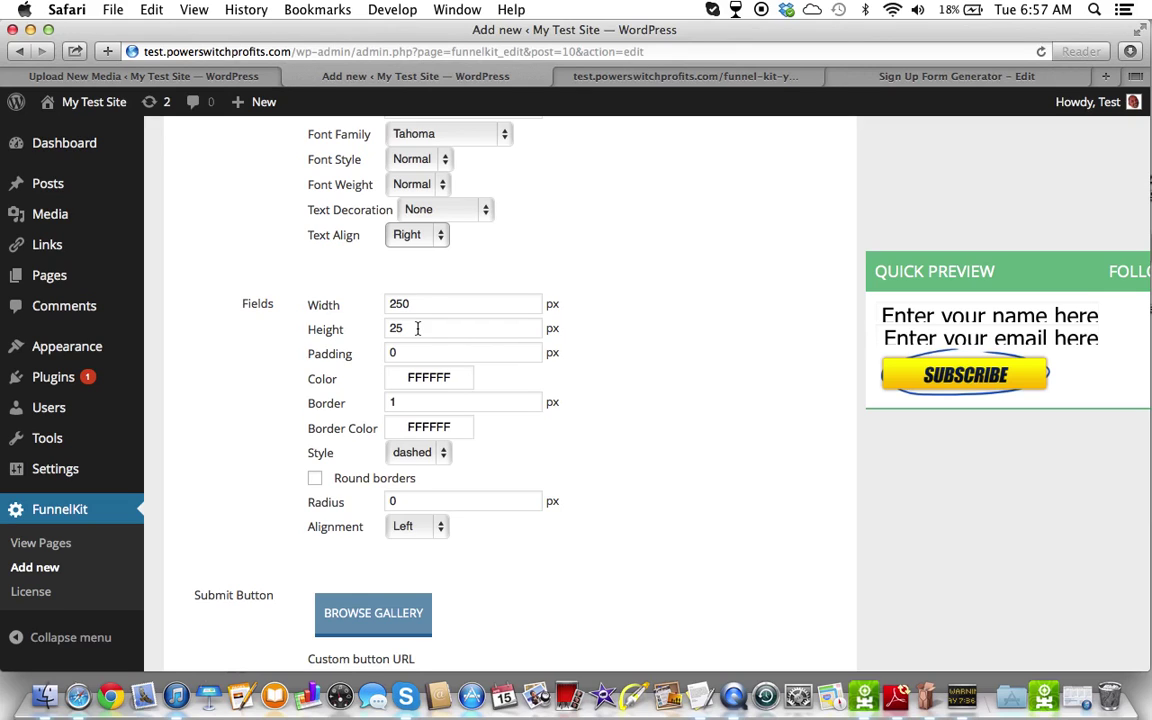
# Step: Change the field width from 250 to 300 px
pyautogui.click(416, 308)
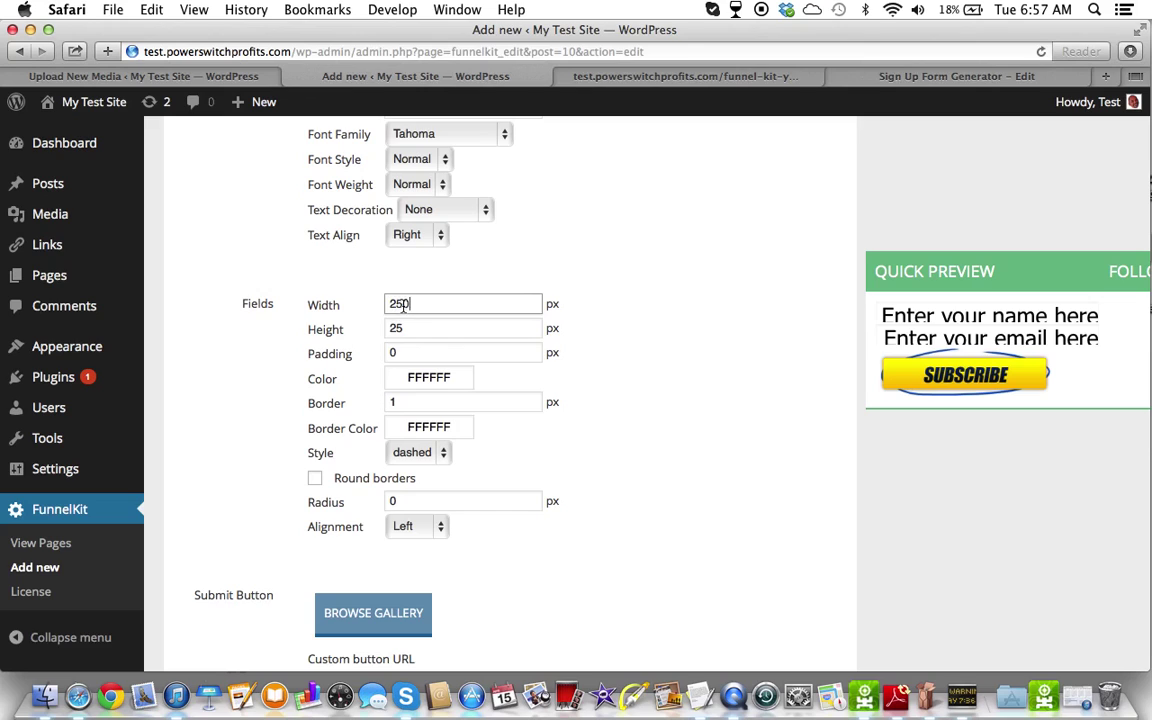
pyautogui.click(403, 304)
pyautogui.press('BackSpace')
pyautogui.press('BackSpace')
pyautogui.write('300')
pyautogui.scroll(6, 414, 326)
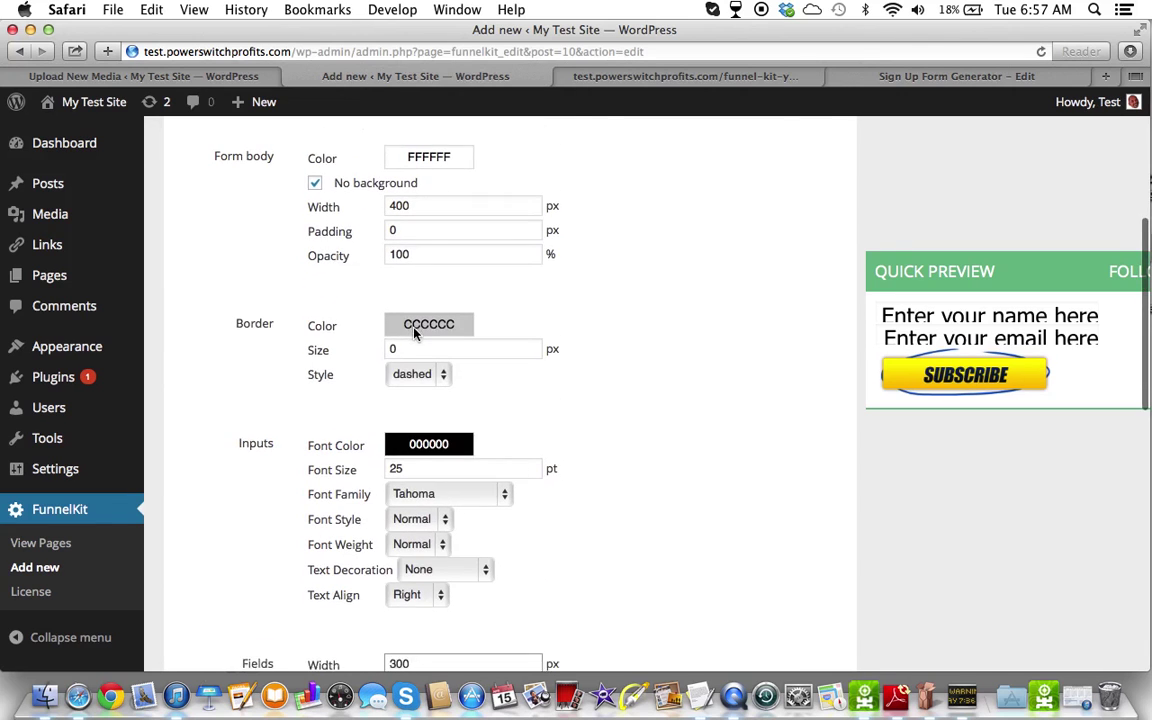
pyautogui.scroll(2, 414, 332)
pyautogui.scroll(2, 414, 330)
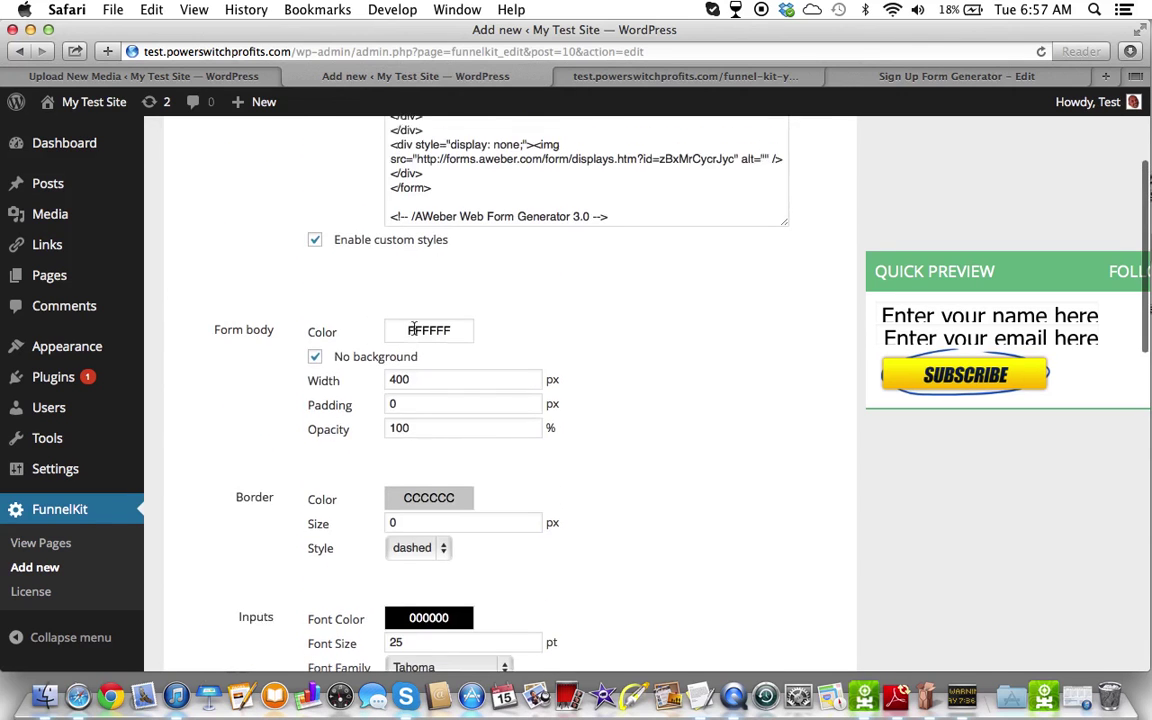
pyautogui.scroll(-5, 413, 328)
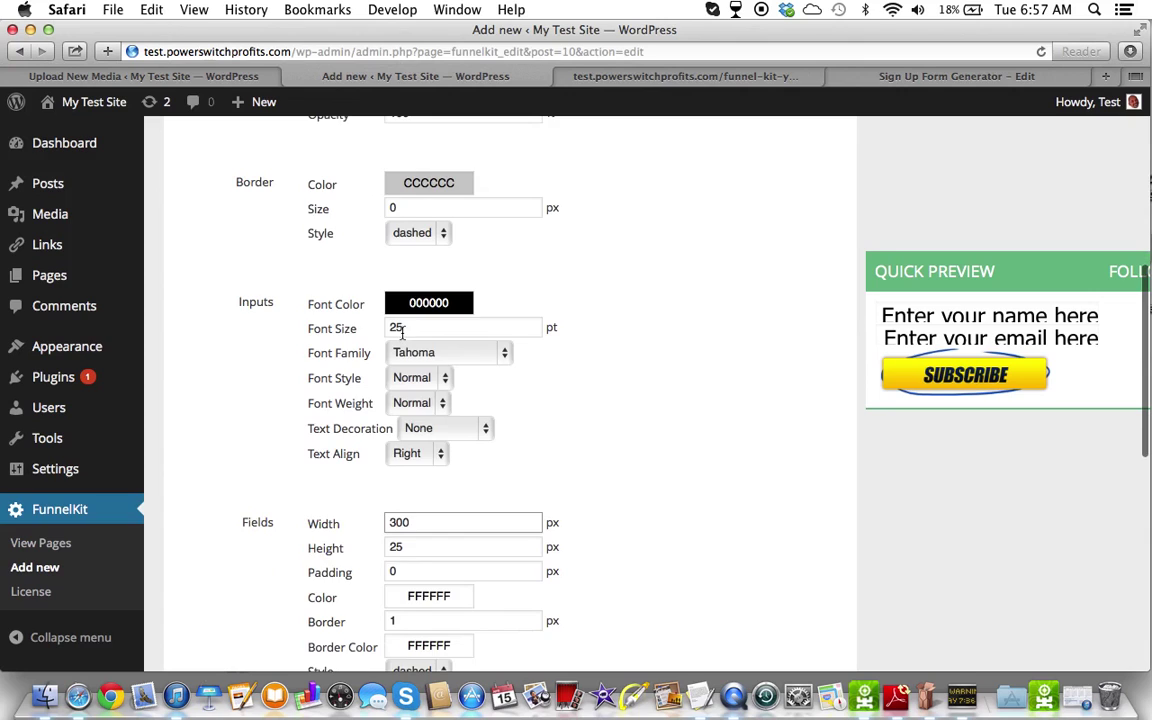
pyautogui.scroll(-3, 405, 332)
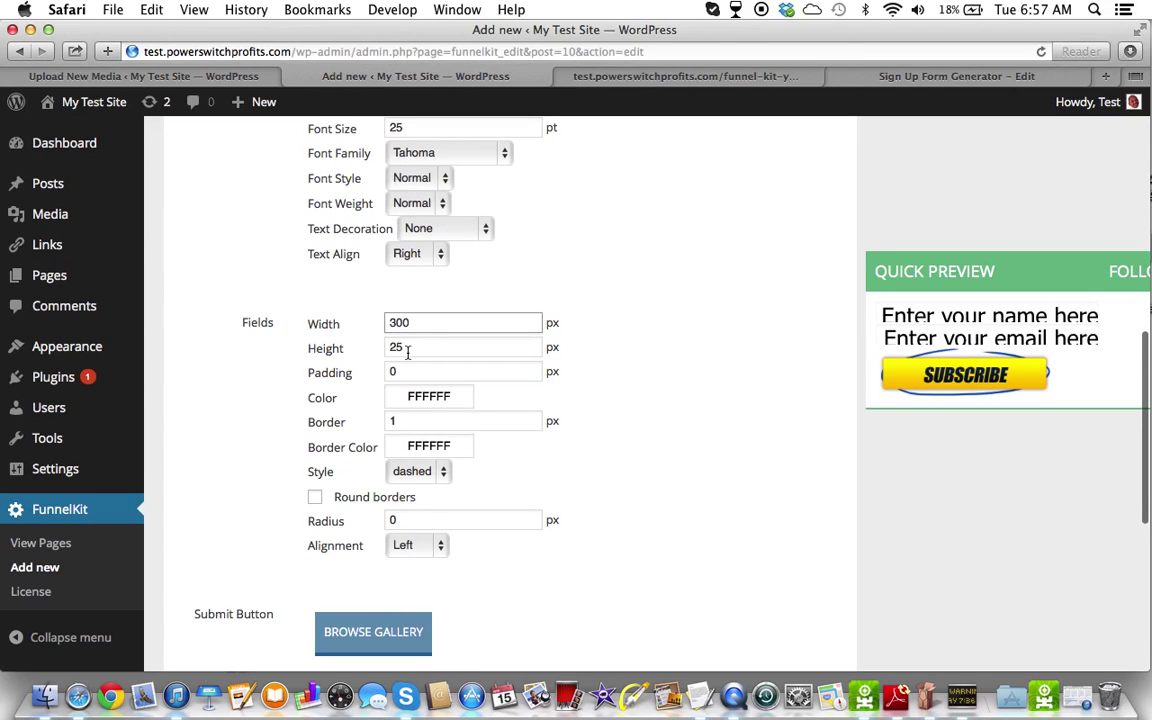
# Step: Set the field height to 30 px and the padding to 2 px
pyautogui.click(407, 349)
pyautogui.press('BackSpace')
pyautogui.press('BackSpace')
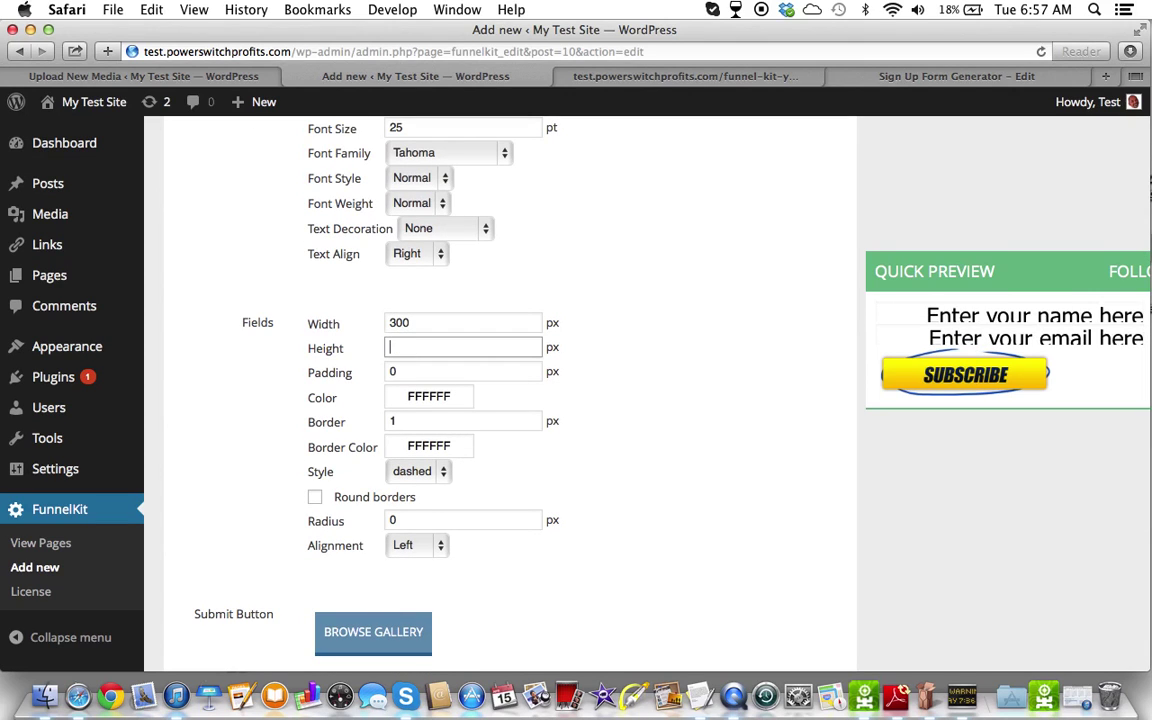
pyautogui.write('30')
pyautogui.click(656, 391)
pyautogui.click(412, 373)
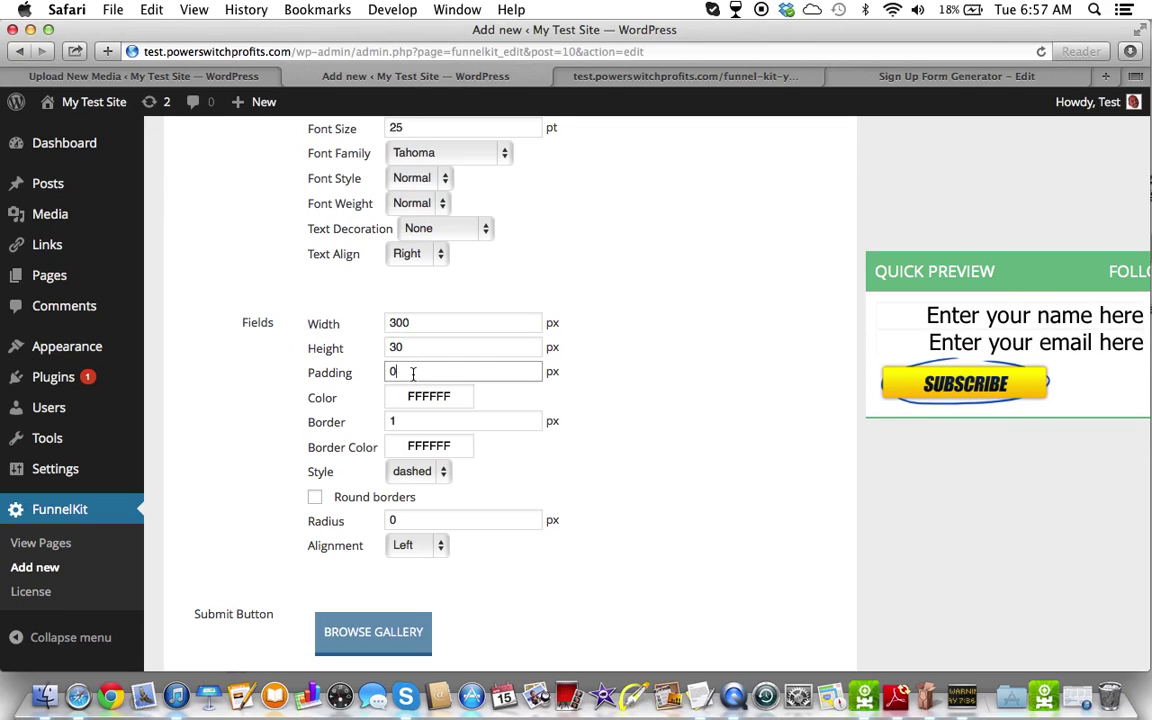
pyautogui.press('BackSpace')
pyautogui.write('2')
pyautogui.click(764, 432)
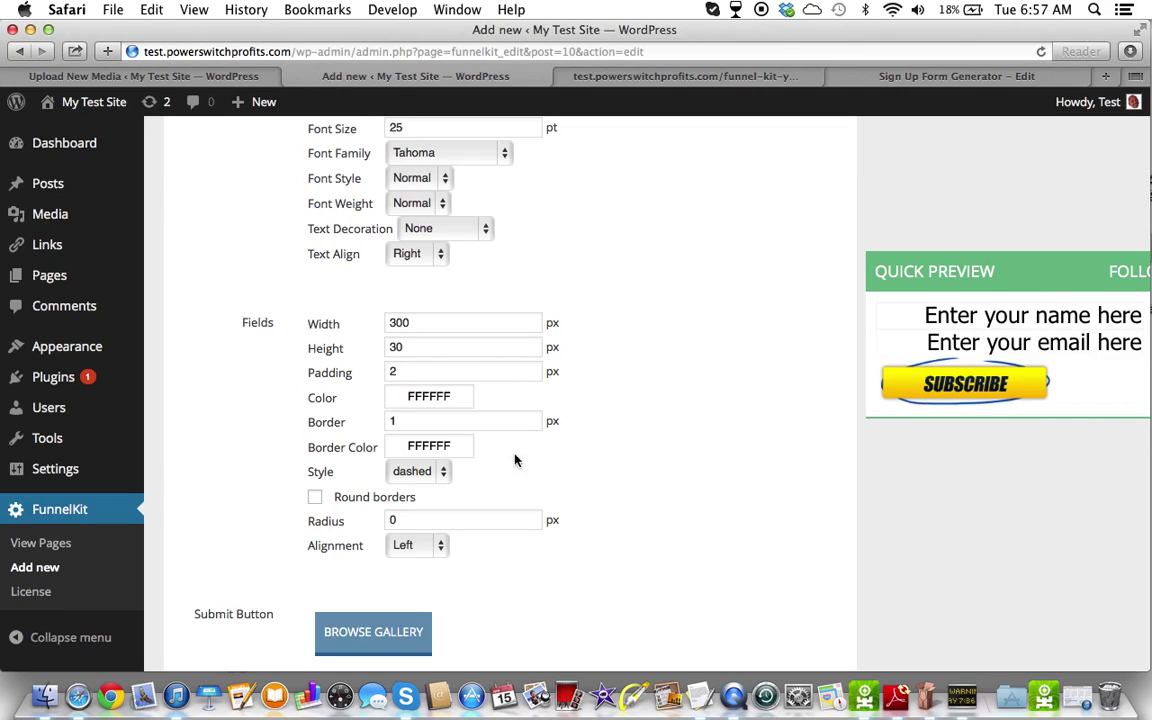
# Step: Give the fields a pale yellow FEFFD6 background colour
pyautogui.click(391, 395)
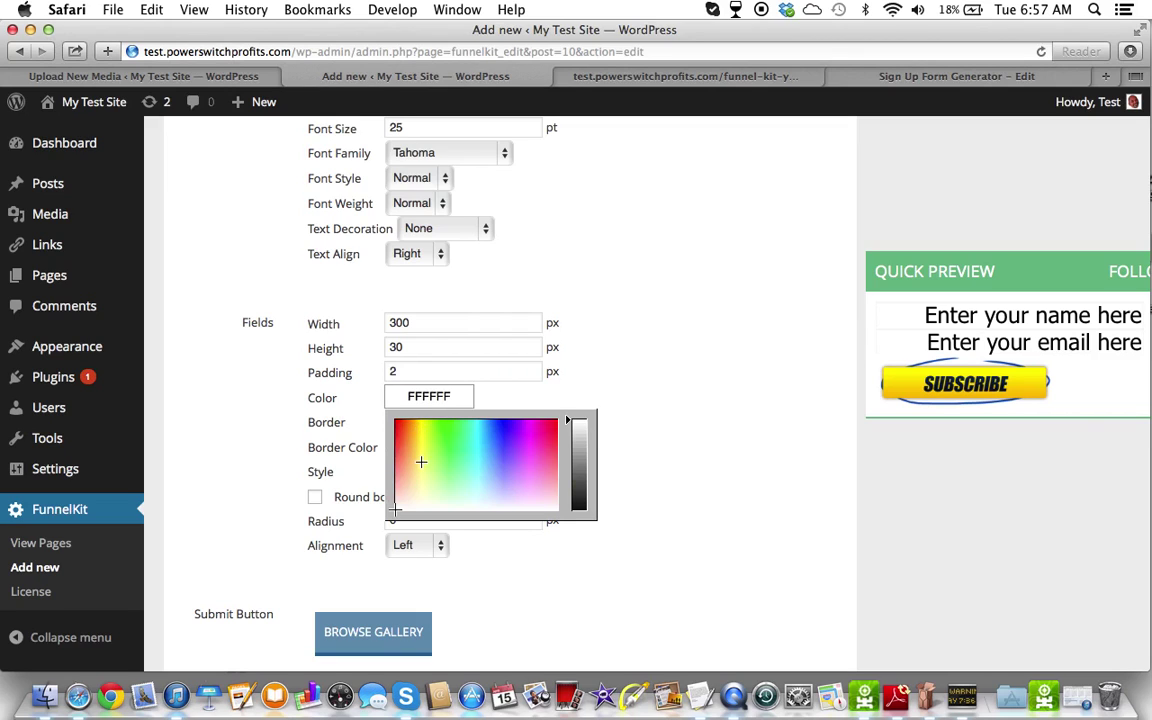
pyautogui.moveTo(421, 462); pyautogui.dragTo(419, 481)
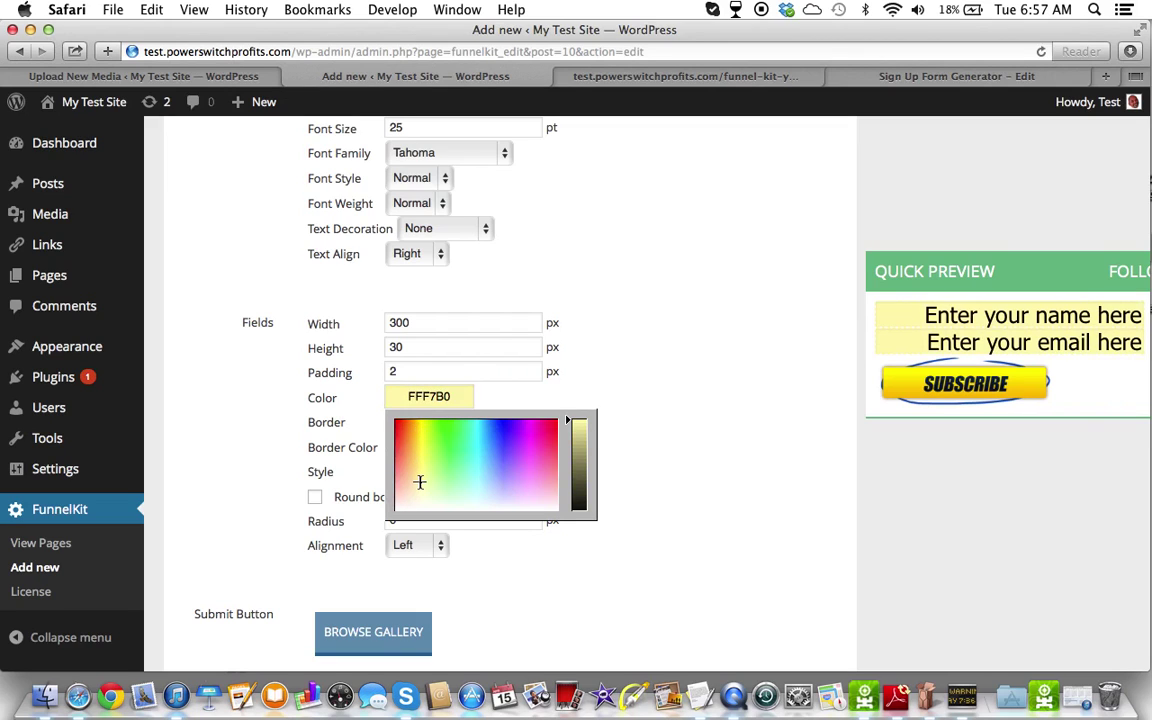
pyautogui.moveTo(419, 481)
pyautogui.mouseDown()
pyautogui.moveTo(425, 506)
pyautogui.moveTo(423, 496)
pyautogui.mouseUp()
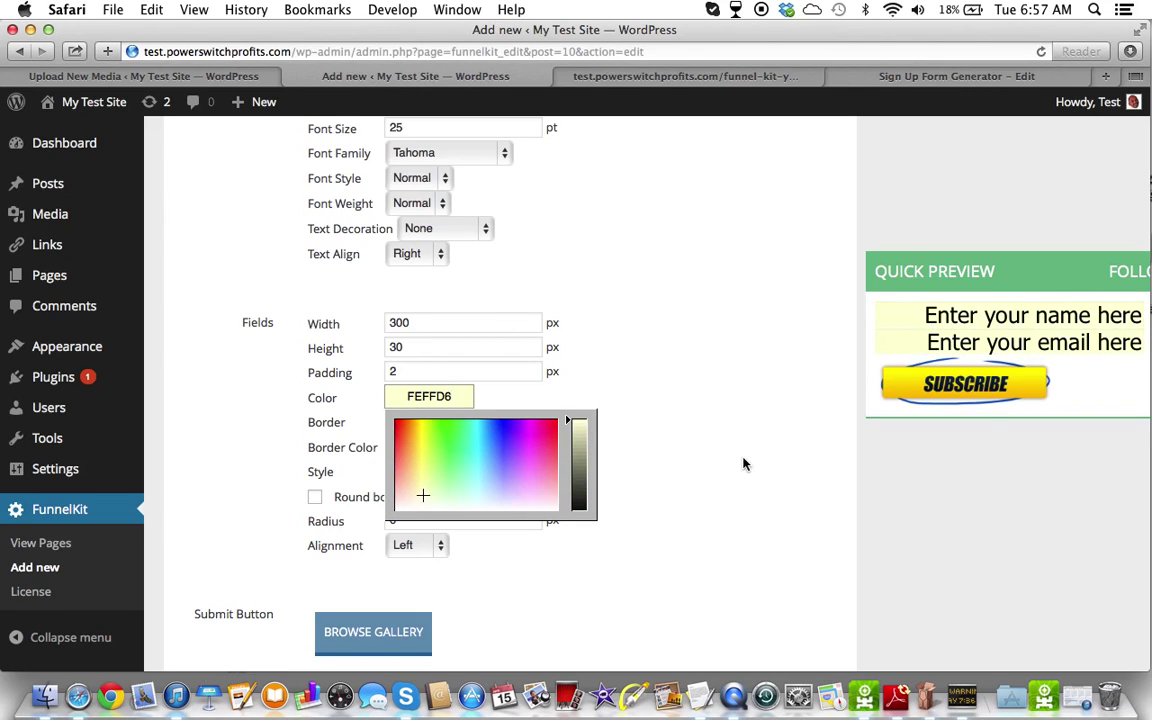
pyautogui.click(670, 415)
# Step: Set the field border thickness to 3 px
pyautogui.click(425, 421)
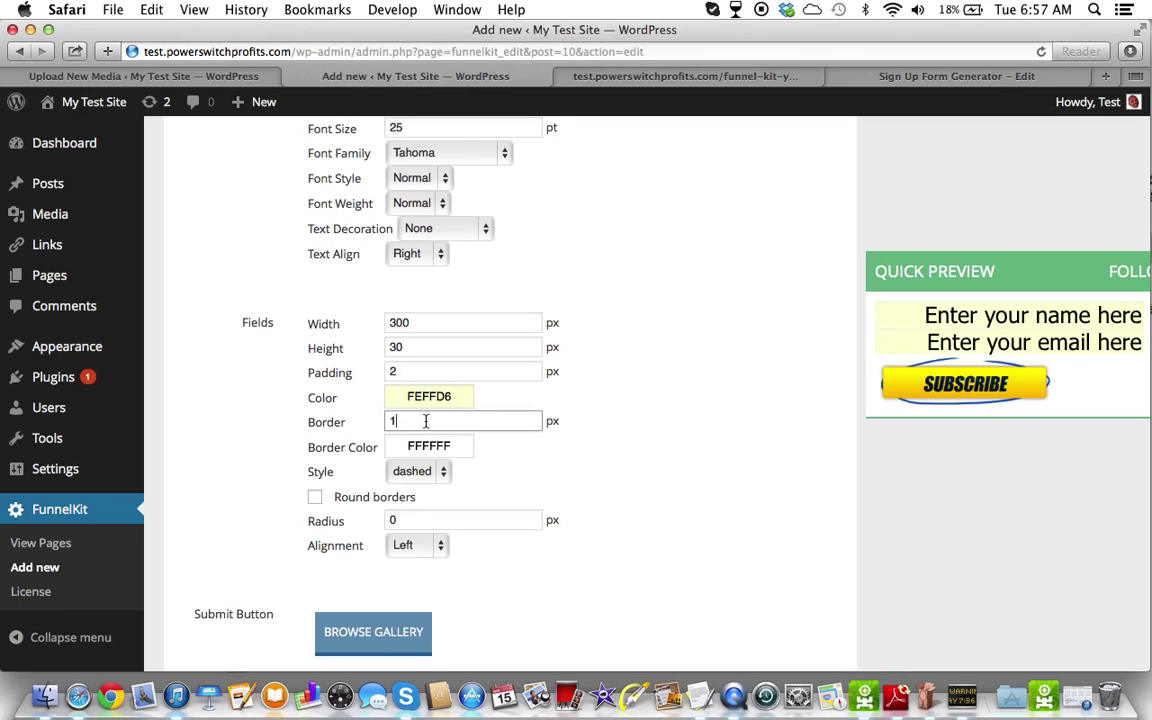
pyautogui.press('BackSpace')
pyautogui.write('3')
pyautogui.click(697, 414)
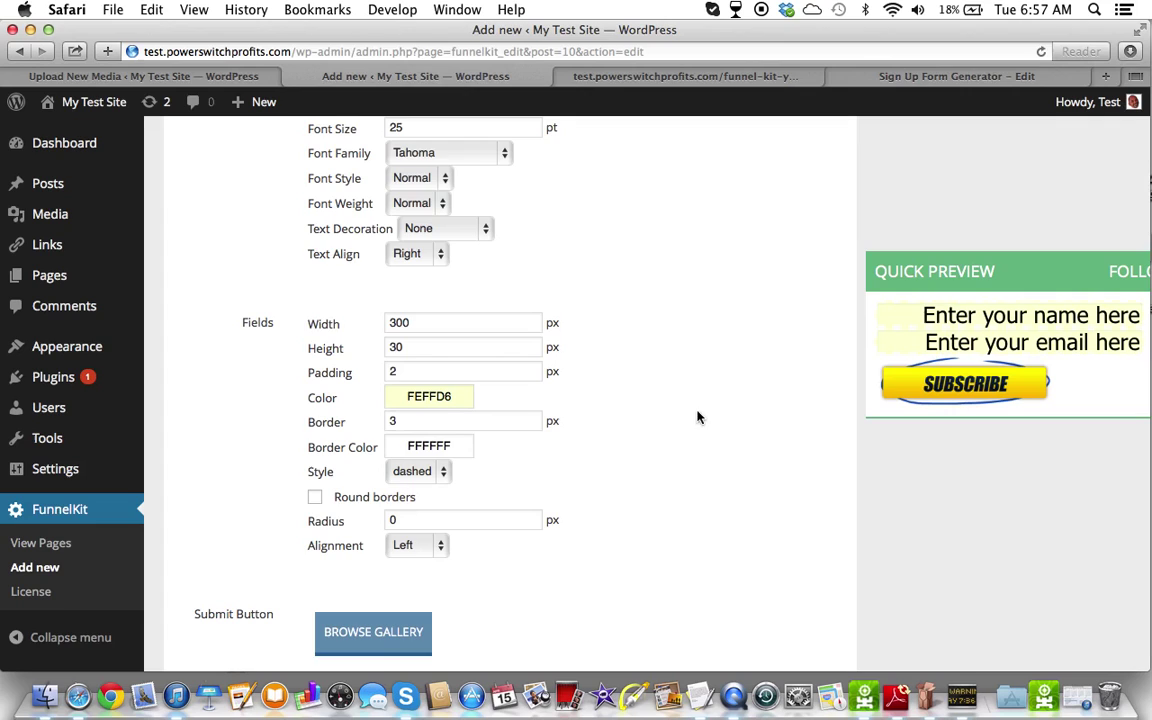
# Step: Make the field border grey and change its style from dashed to solid
pyautogui.click(431, 446)
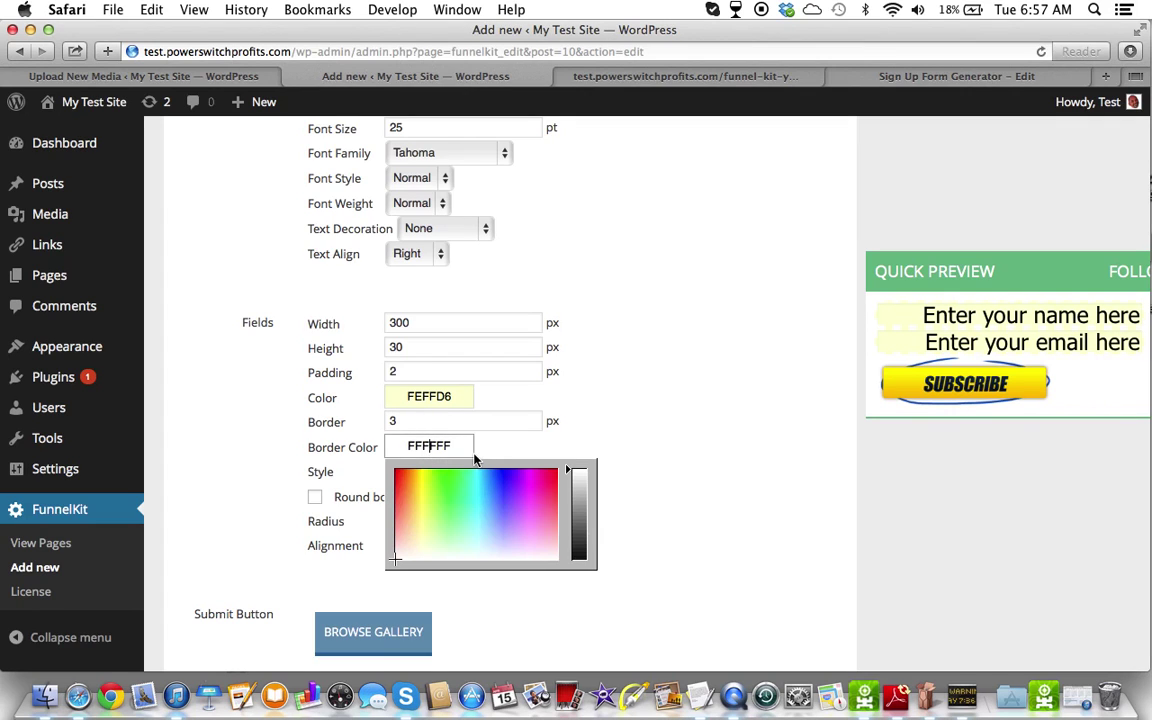
pyautogui.click(581, 519)
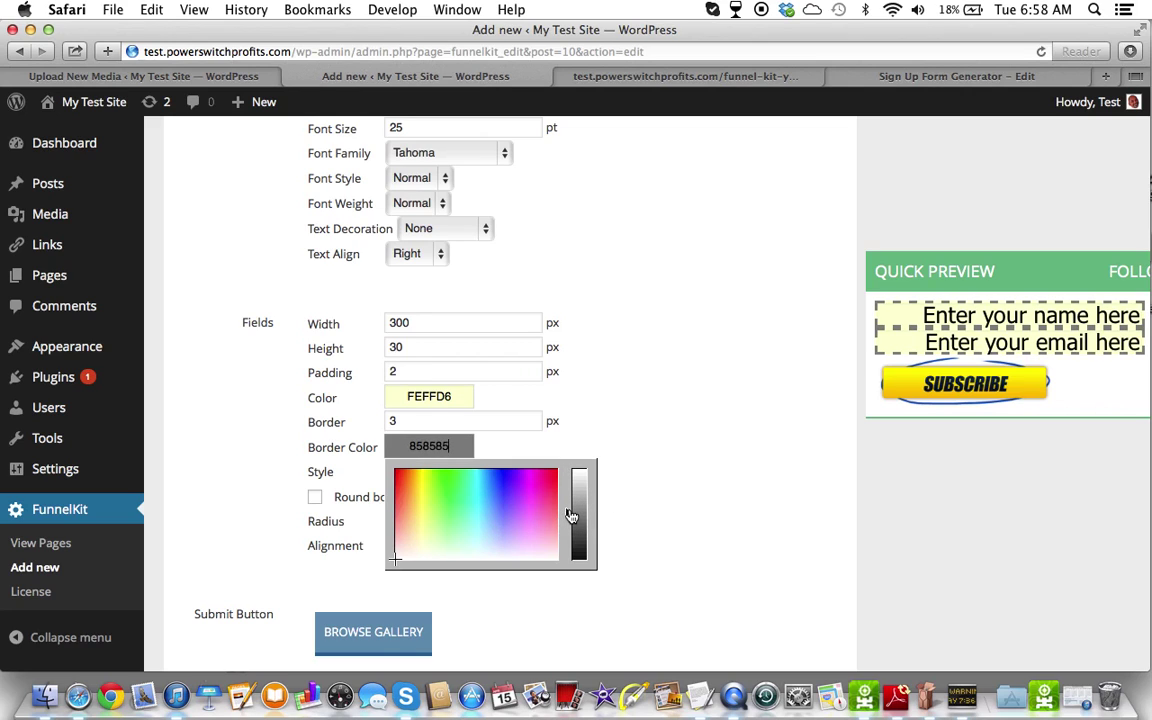
pyautogui.moveTo(570, 516); pyautogui.dragTo(566, 521)
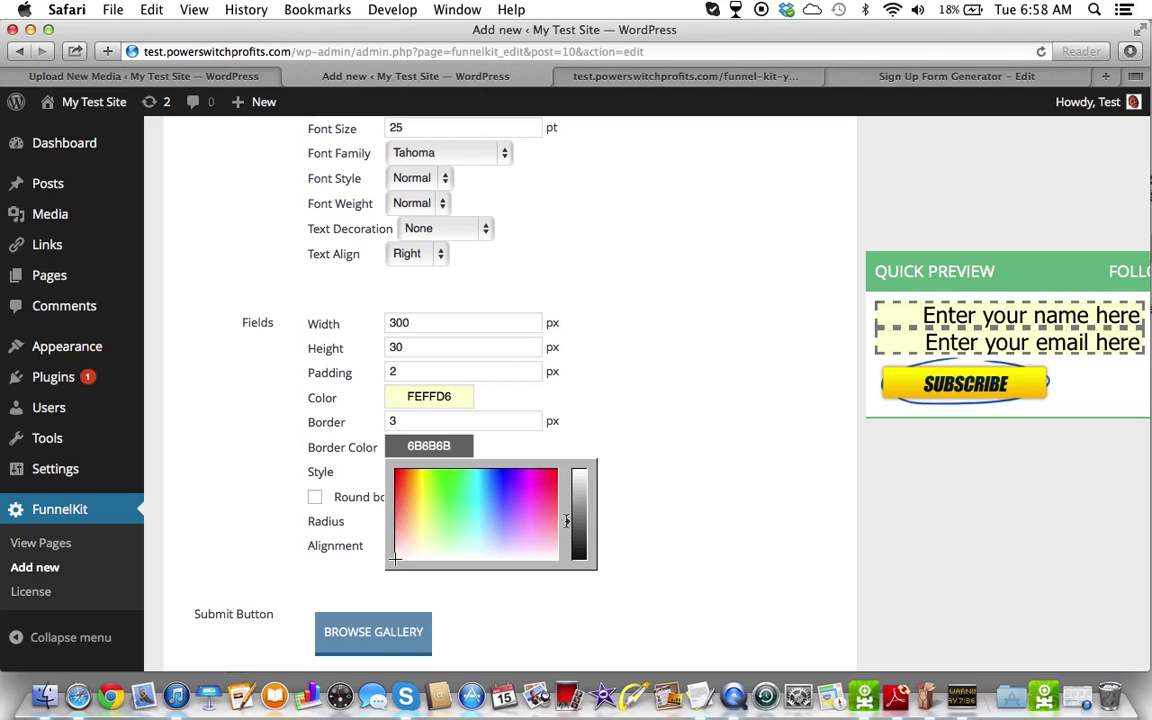
pyautogui.click(661, 499)
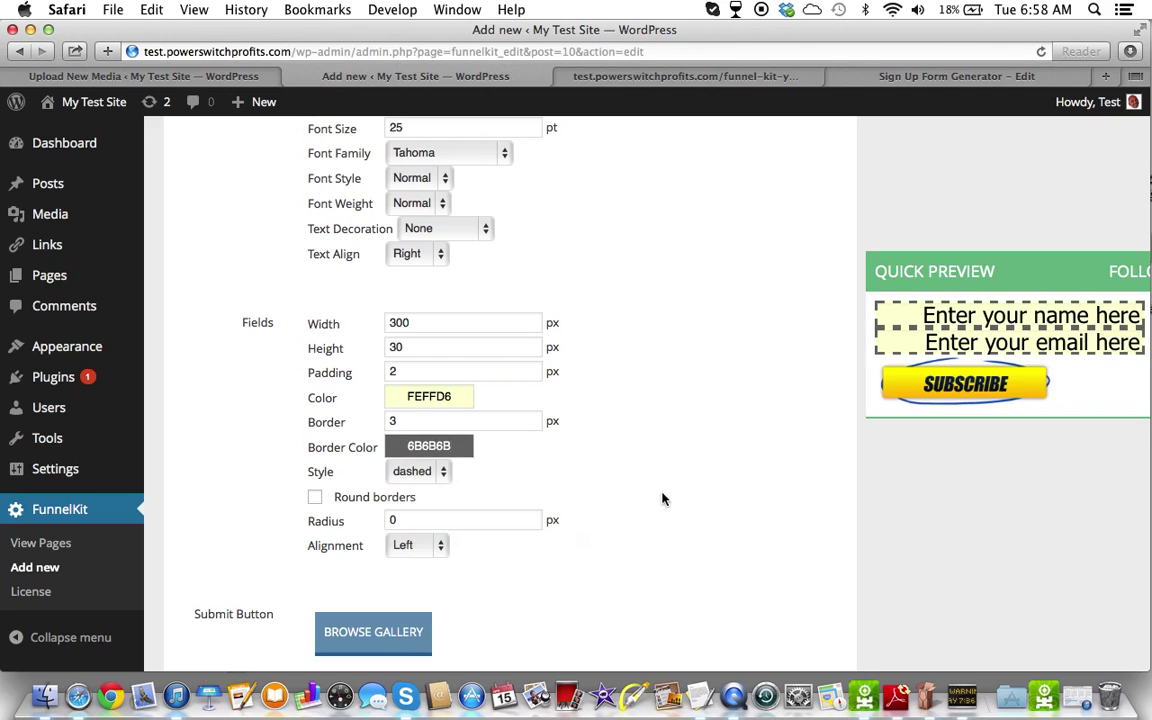
pyautogui.click(447, 480)
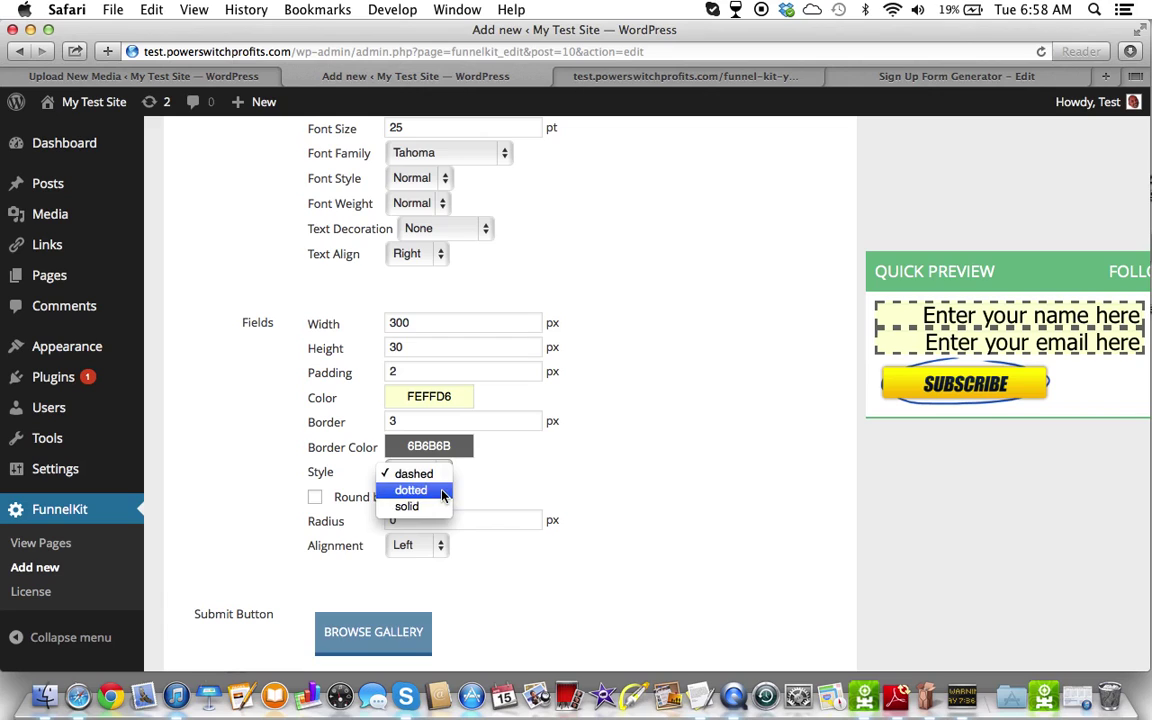
pyautogui.click(437, 507)
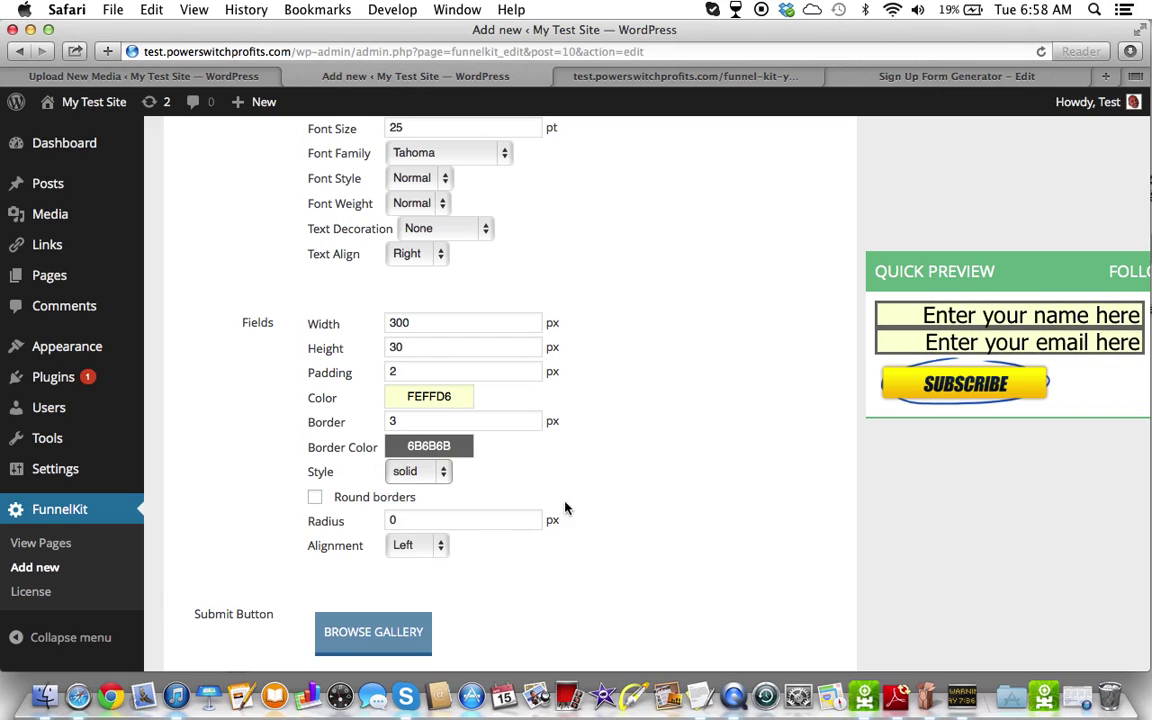
# Step: Lighten the field border colour to light grey B5B5B5
pyautogui.click(428, 445)
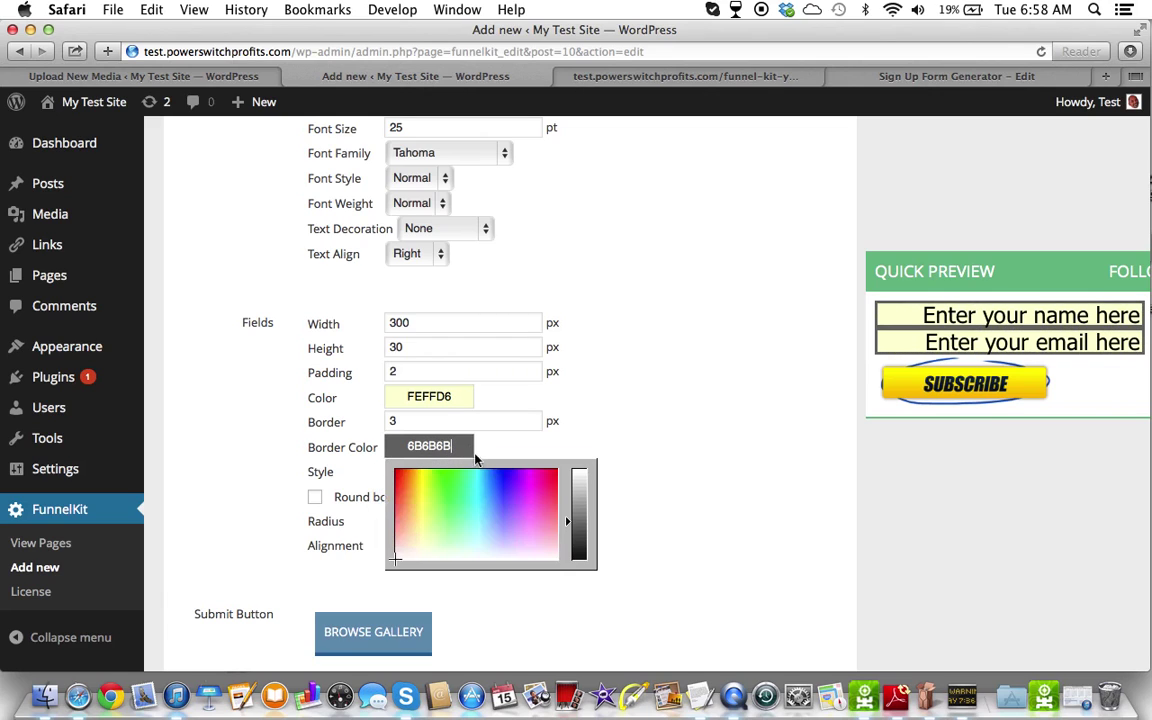
pyautogui.moveTo(577, 535); pyautogui.dragTo(567, 503)
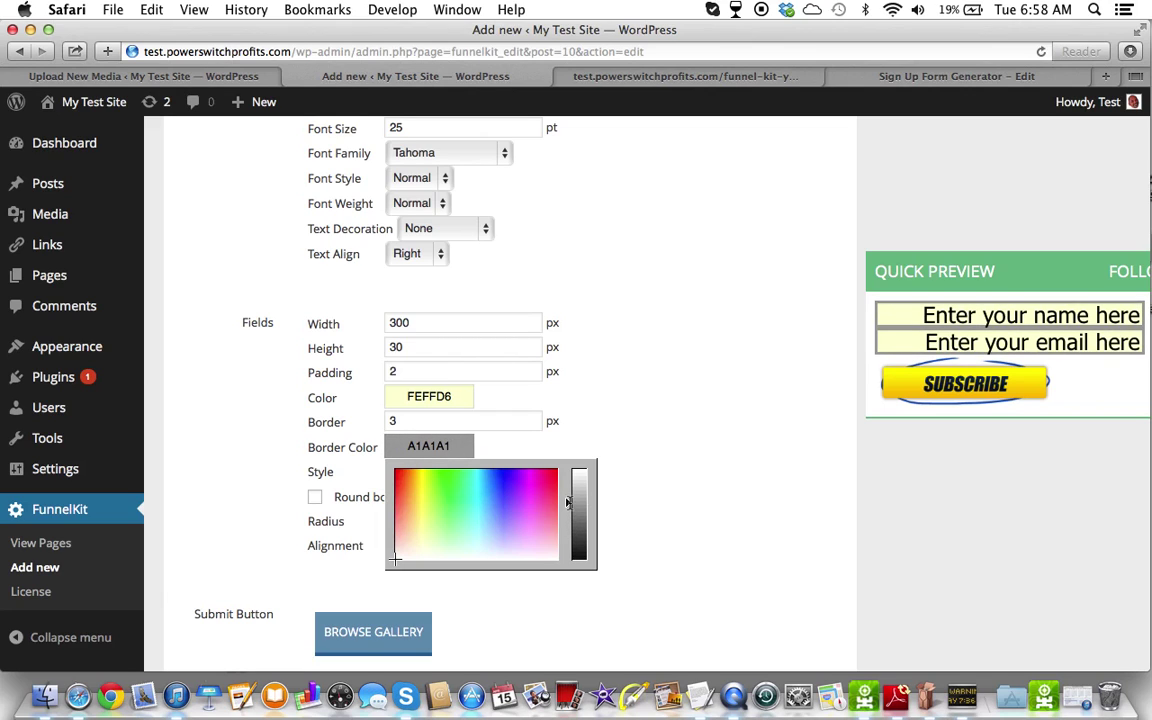
pyautogui.moveTo(567, 503); pyautogui.dragTo(569, 496)
pyautogui.click(674, 432)
pyautogui.scroll(-1, 672, 434)
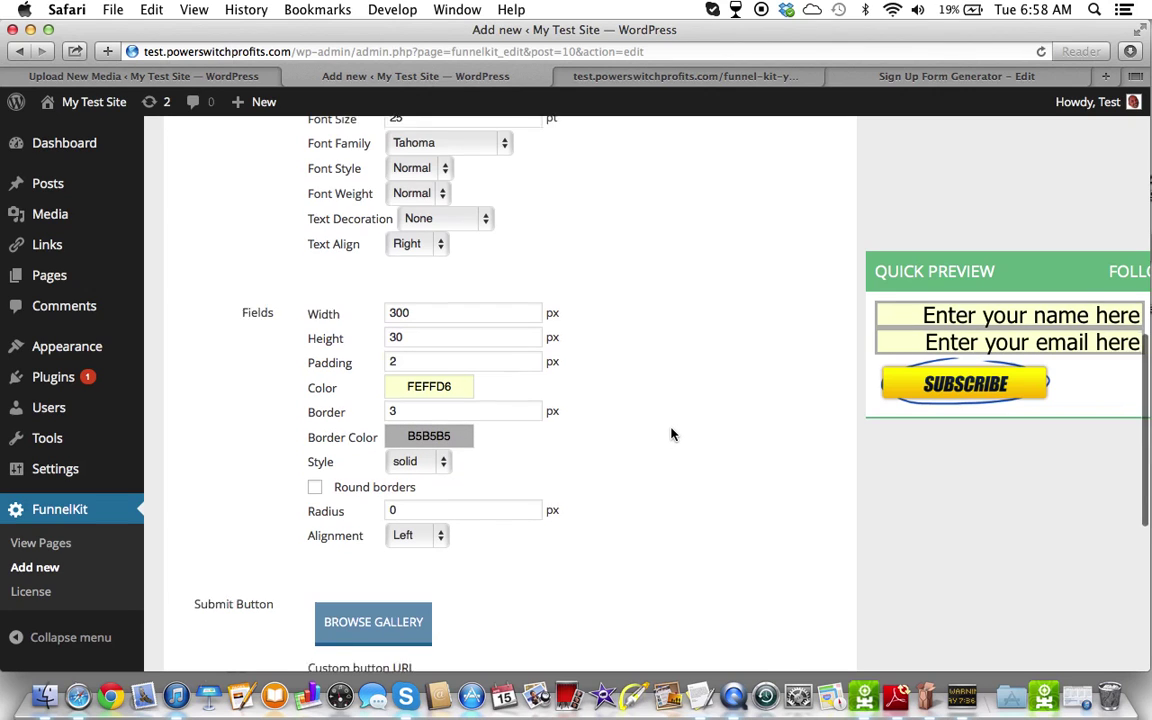
# Step: Enable Round borders with a 2 px radius and set field Alignment to Center
pyautogui.scroll(-1, 672, 434)
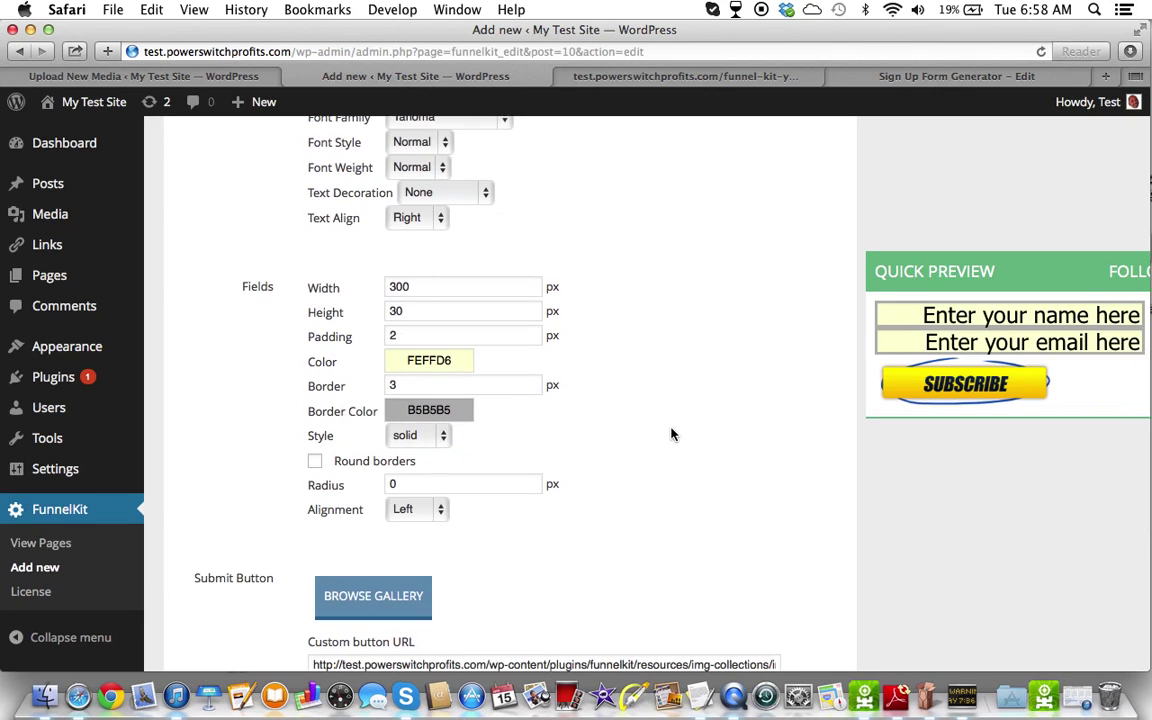
pyautogui.click(315, 462)
pyautogui.click(419, 485)
pyautogui.press('BackSpace')
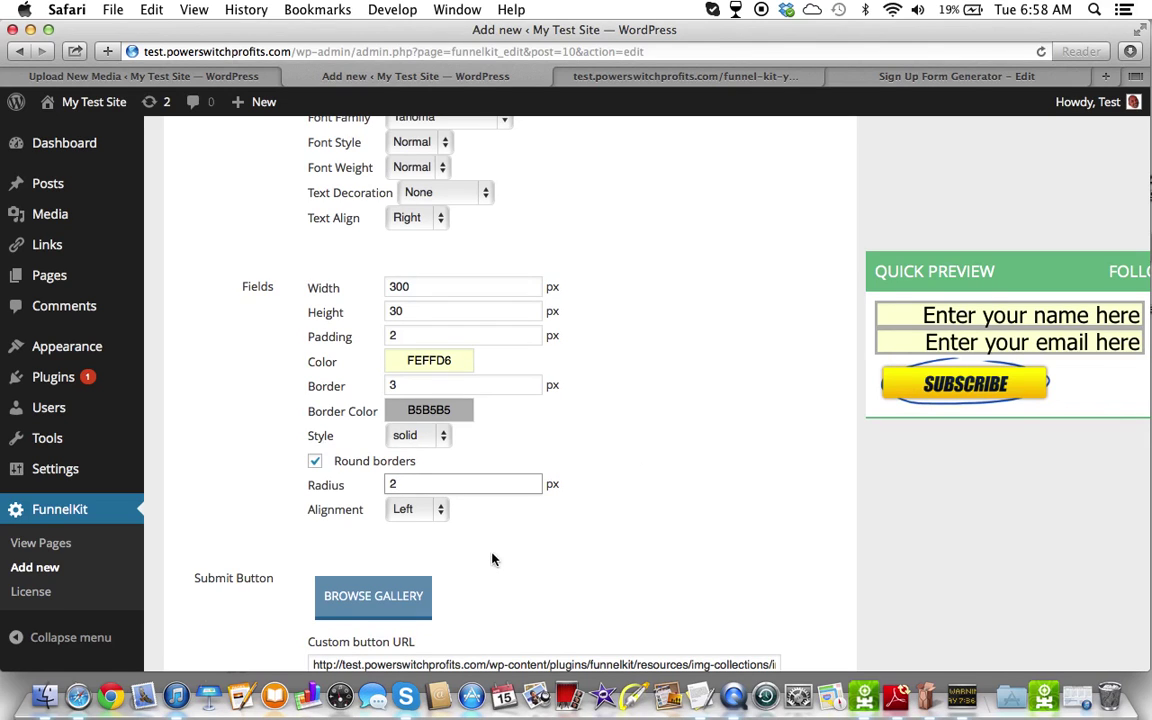
pyautogui.click(440, 510)
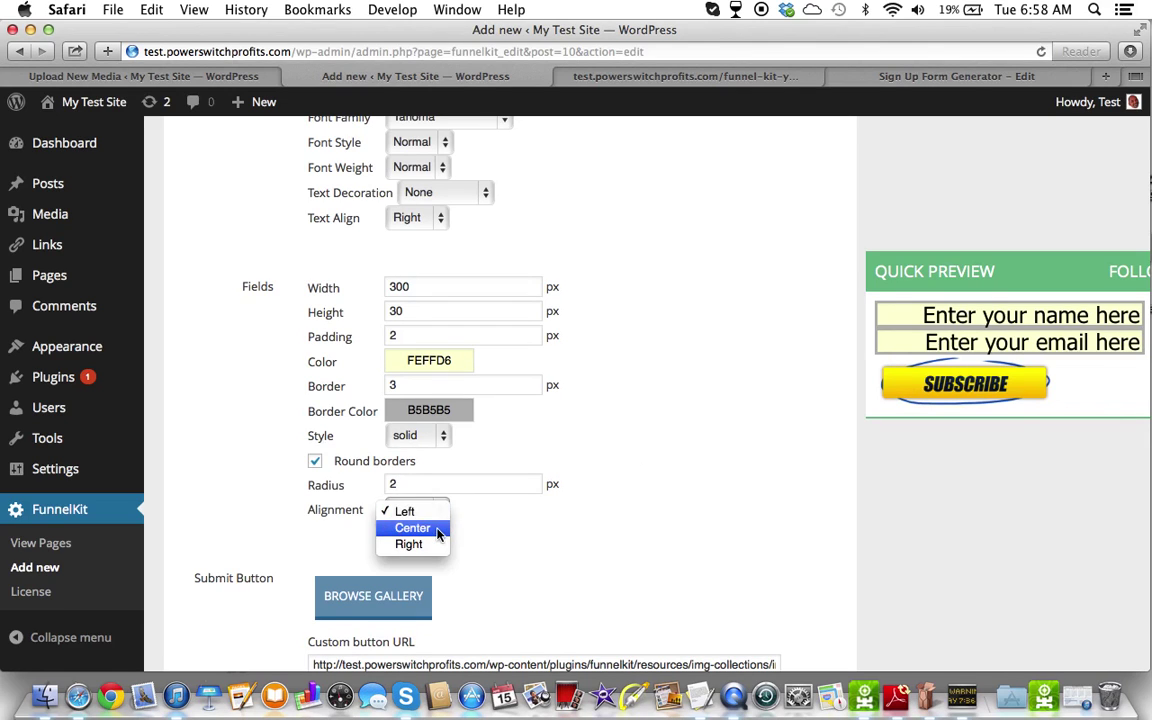
pyautogui.click(437, 535)
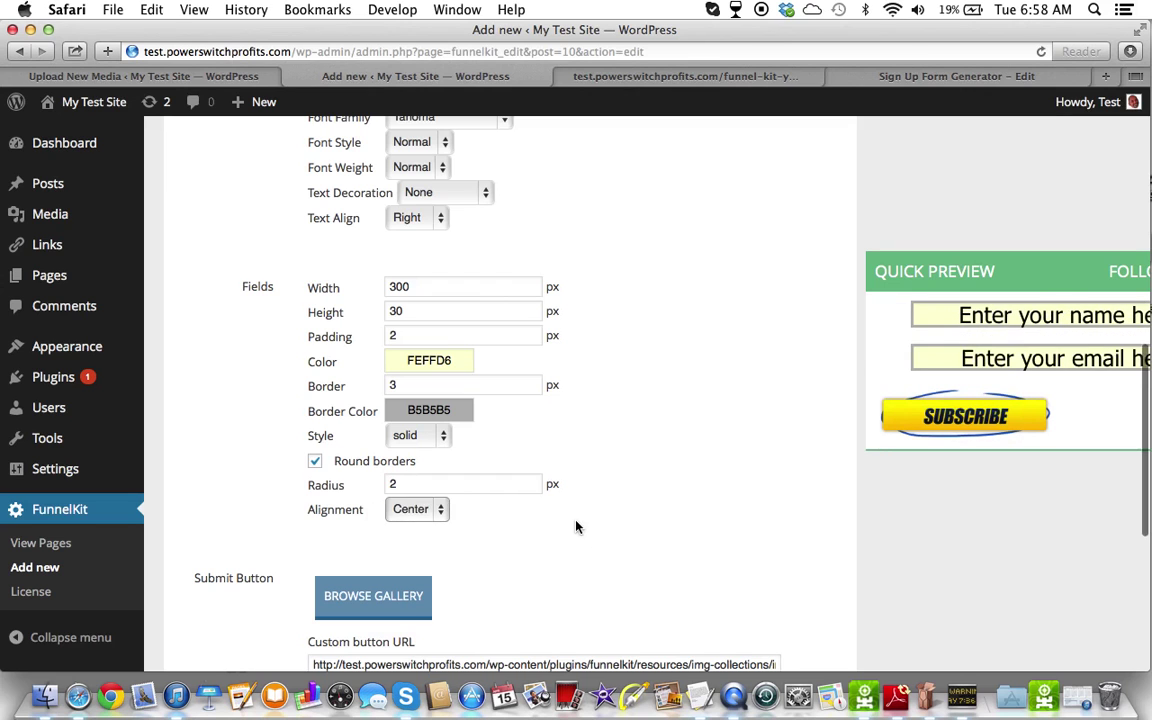
pyautogui.scroll(-3, 576, 525)
pyautogui.scroll(-4, 576, 525)
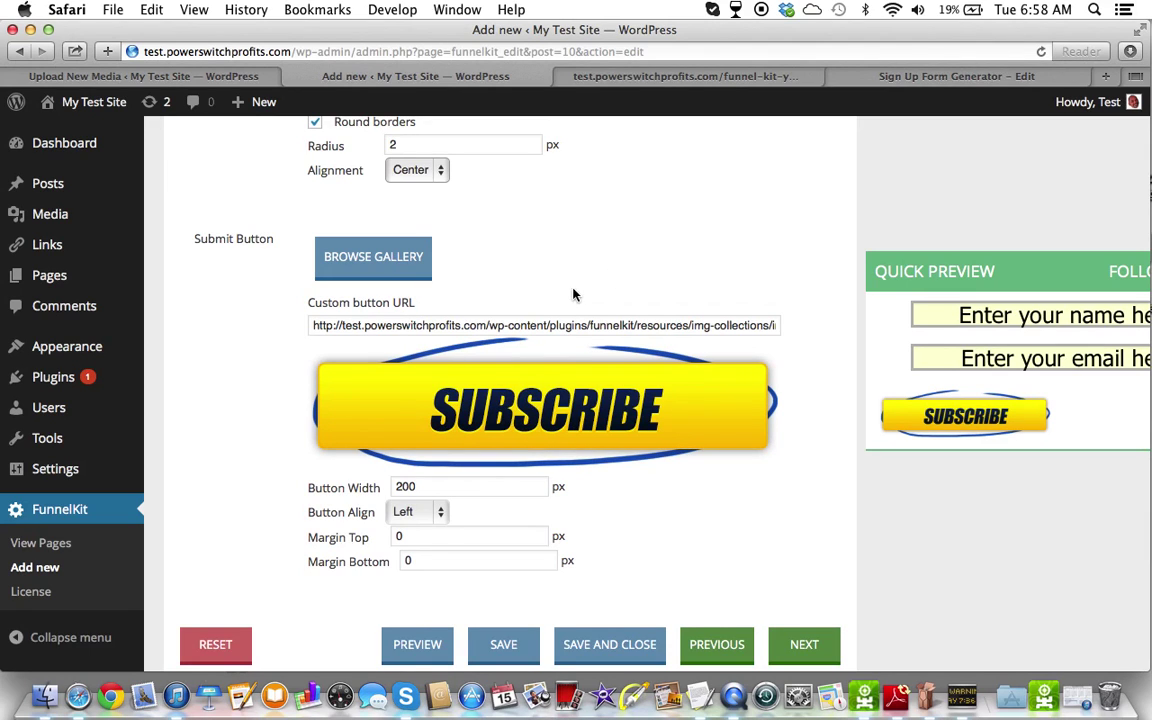
pyautogui.scroll(-1, 572, 296)
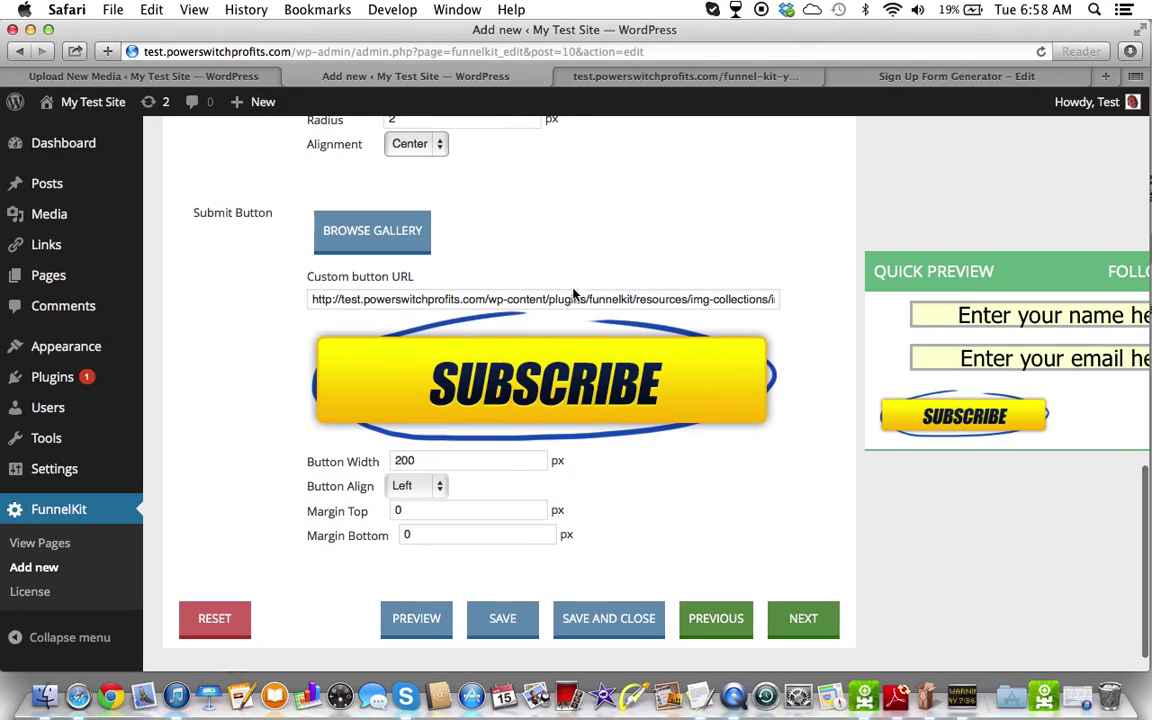
# Step: Browse the button gallery's colour tabs and save the blue Instant Access button as the submit button
pyautogui.click(396, 239)
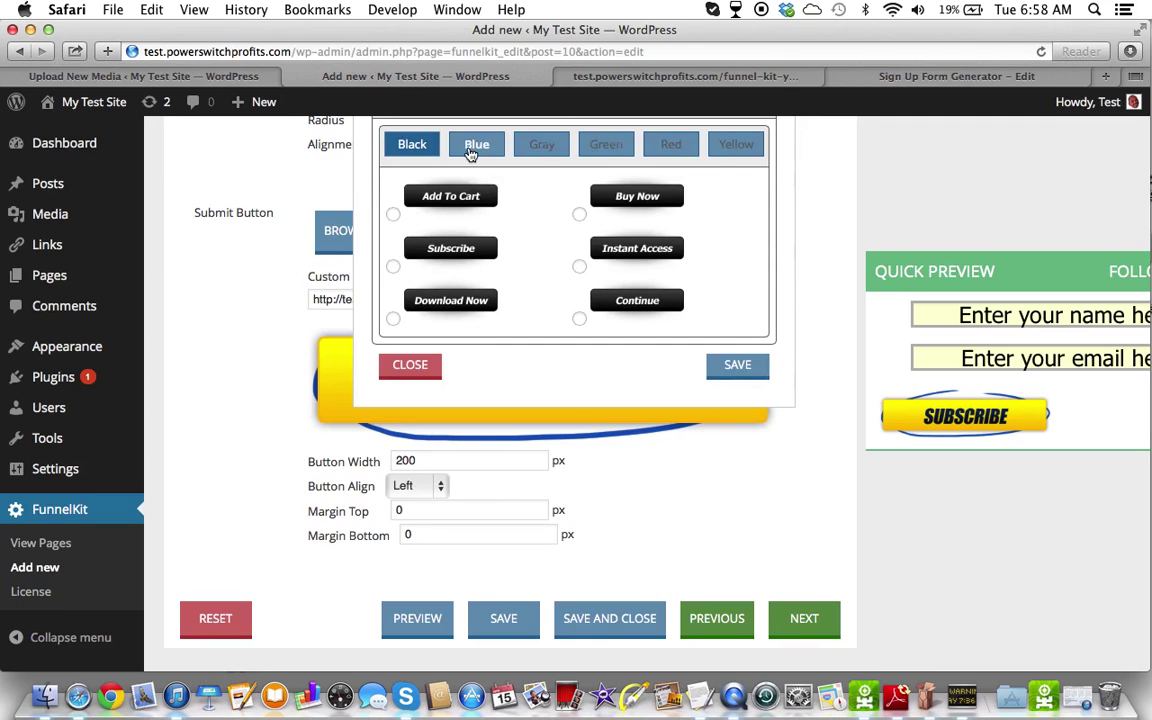
pyautogui.click(476, 150)
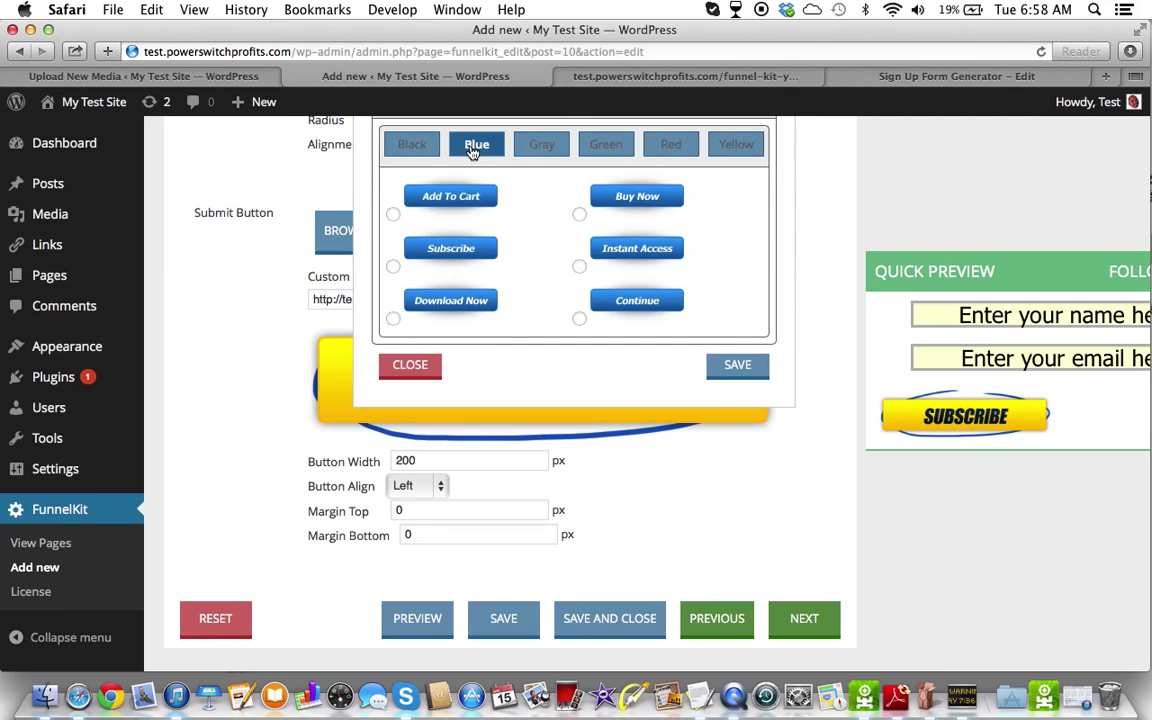
pyautogui.click(542, 152)
pyautogui.click(617, 155)
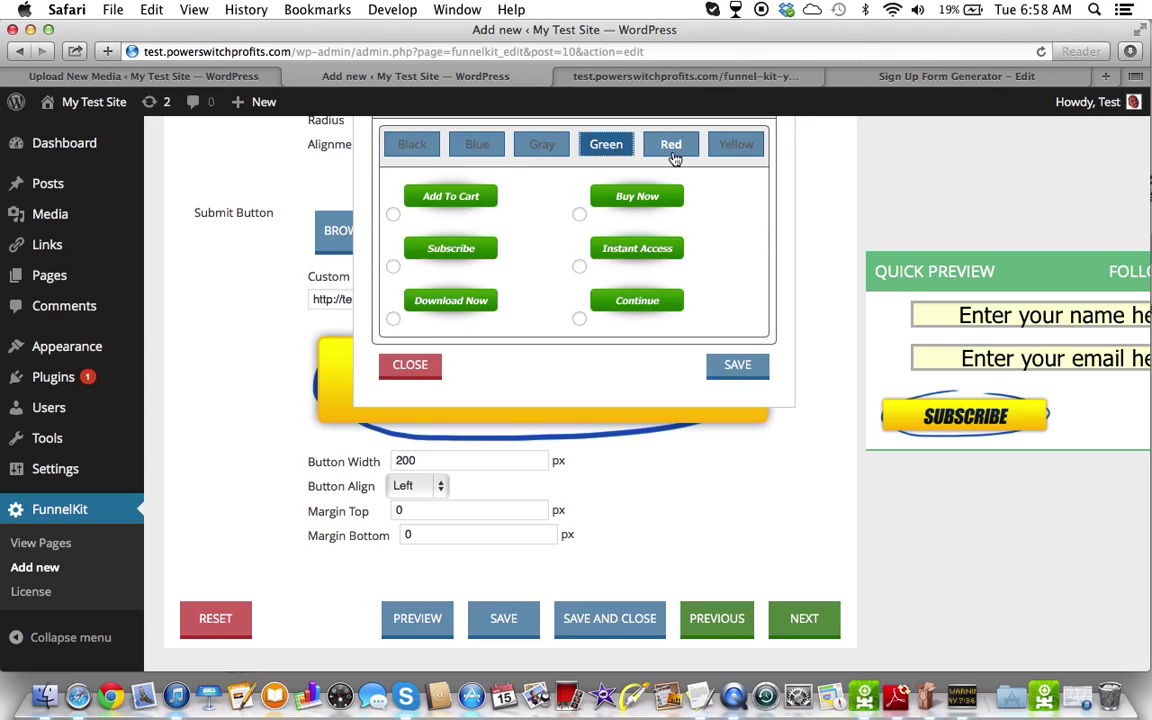
pyautogui.click(671, 154)
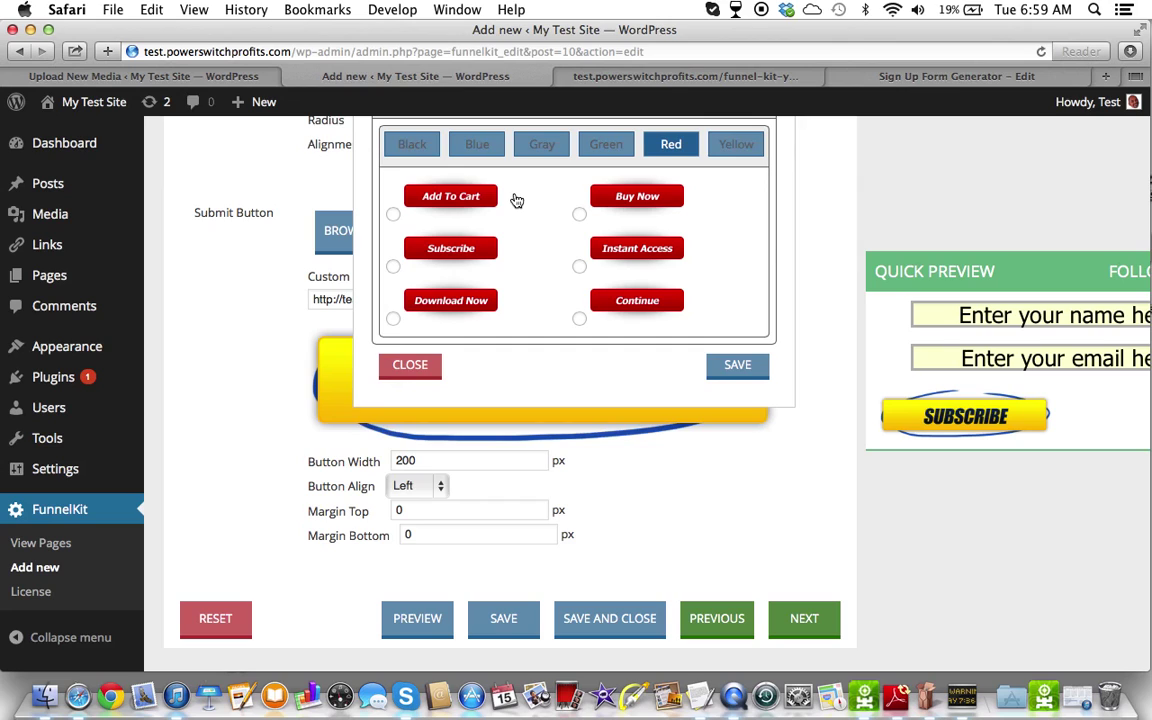
pyautogui.click(499, 150)
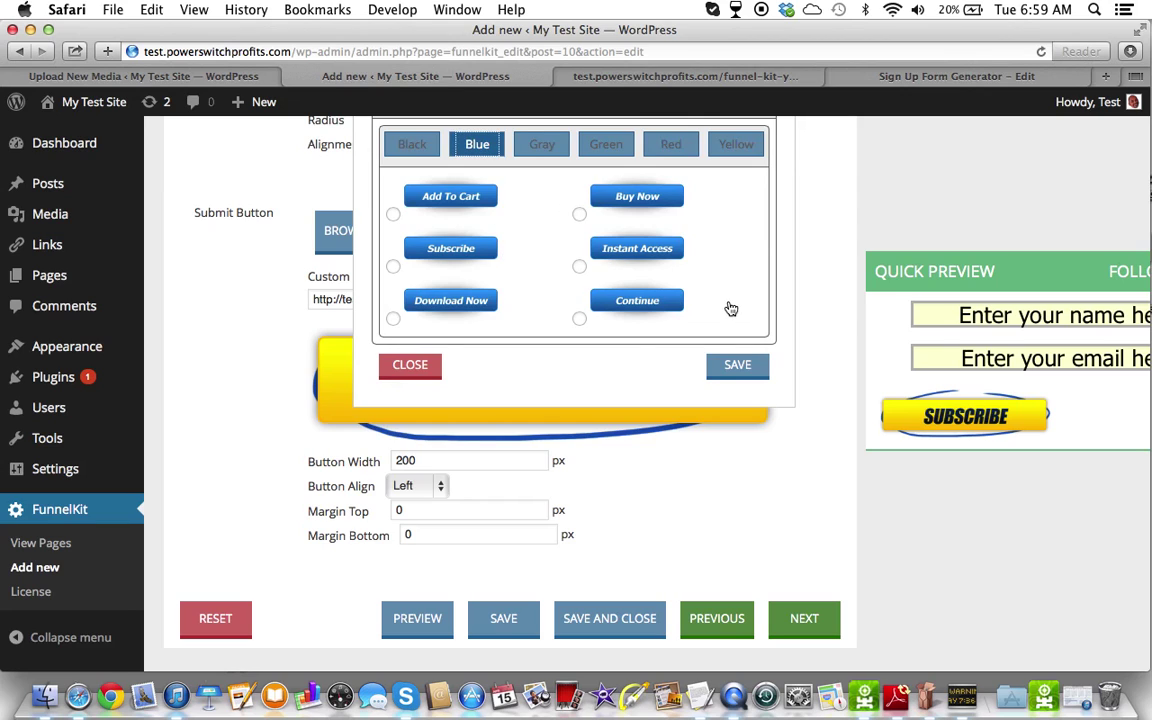
pyautogui.click(580, 320)
pyautogui.click(579, 267)
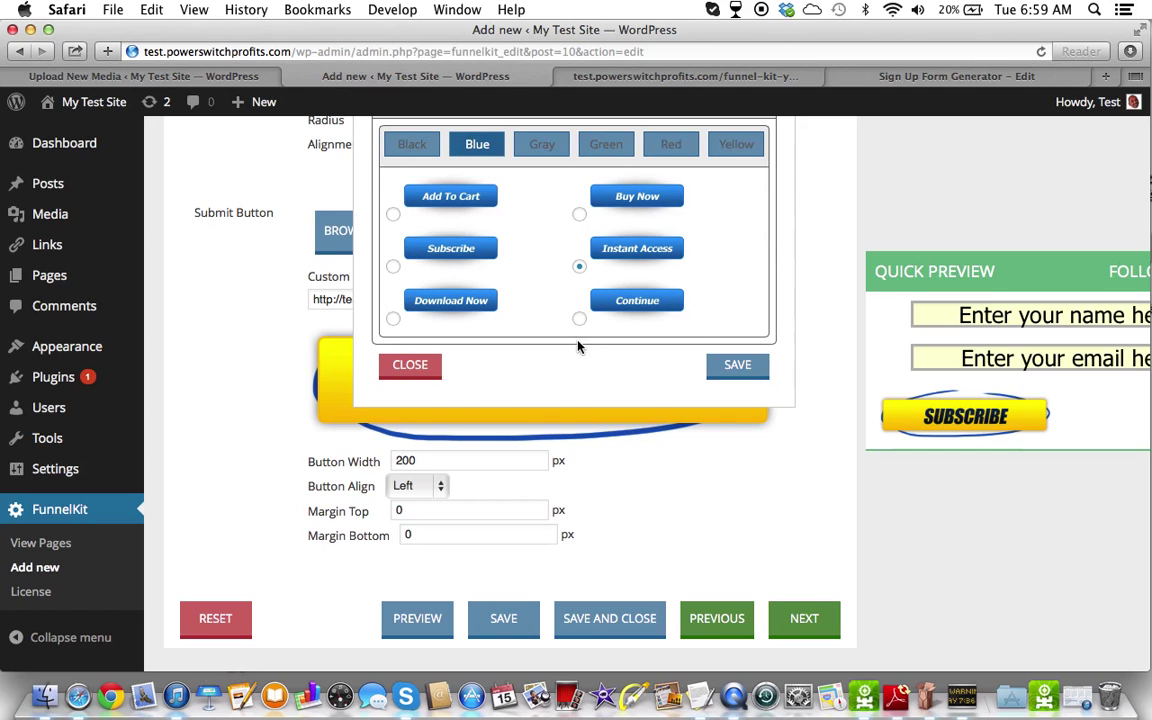
pyautogui.click(750, 368)
# Step: Set the Instant Access button width to 275 px and Button Align to Center
pyautogui.scroll(-1, 753, 379)
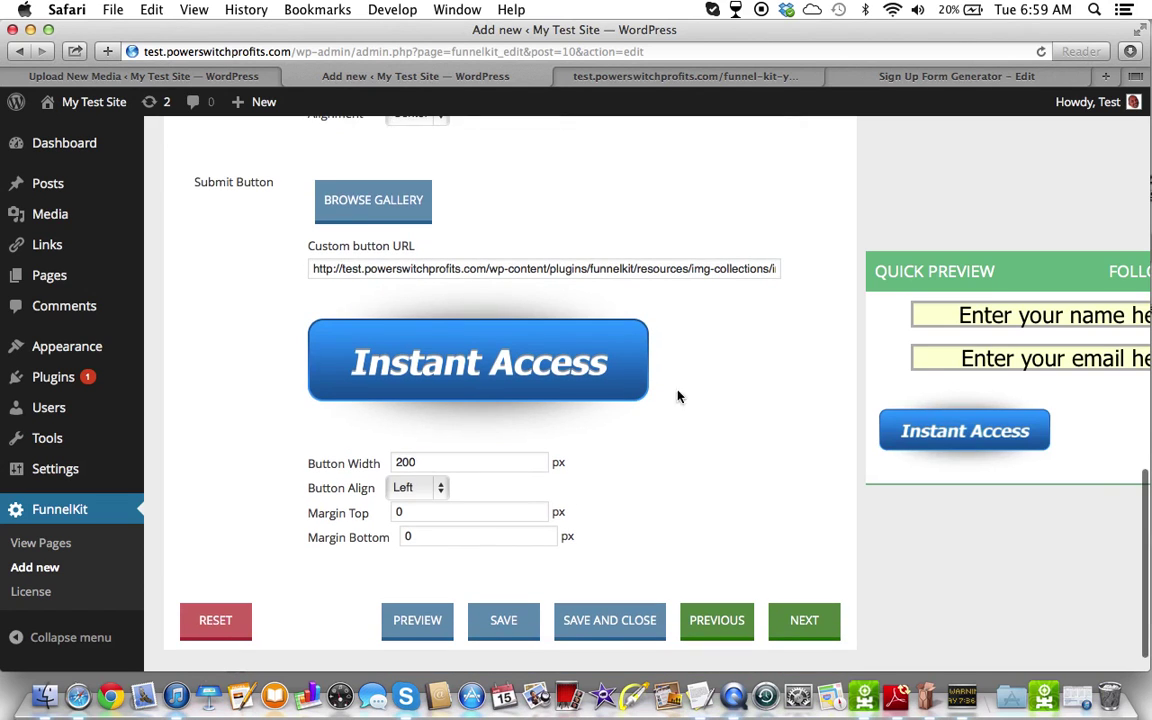
pyautogui.scroll(-1, 620, 370)
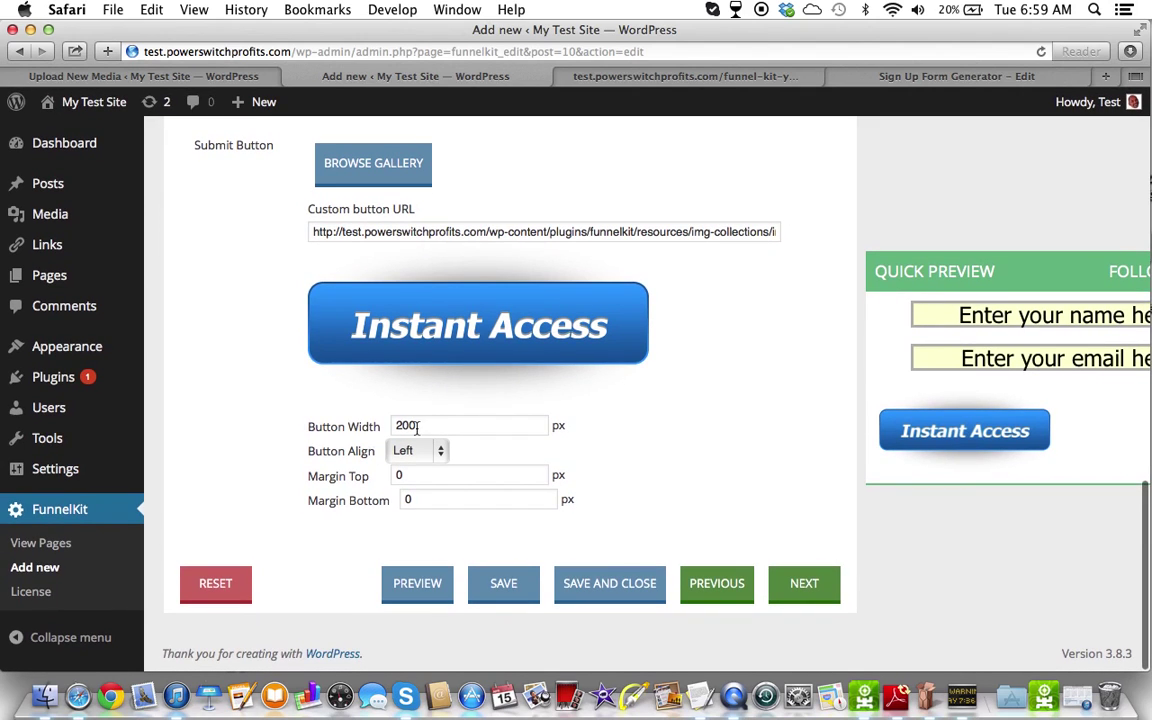
pyautogui.moveTo(429, 426); pyautogui.dragTo(386, 426)
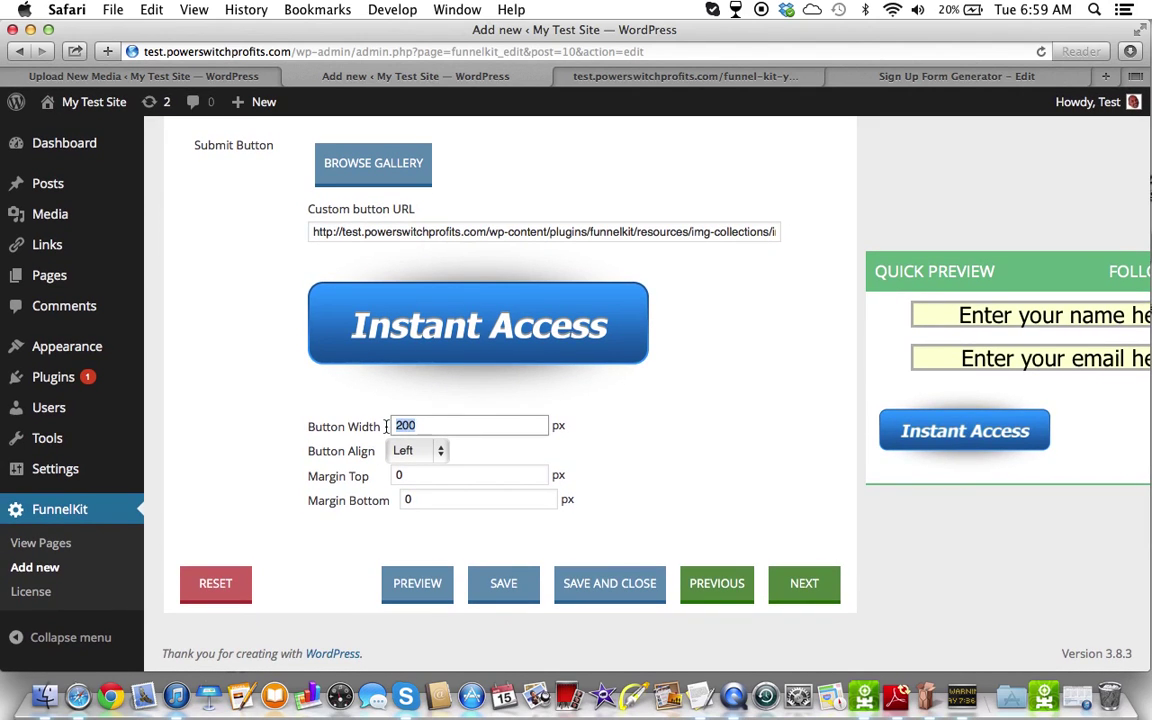
pyautogui.write('300')
pyautogui.click(728, 437)
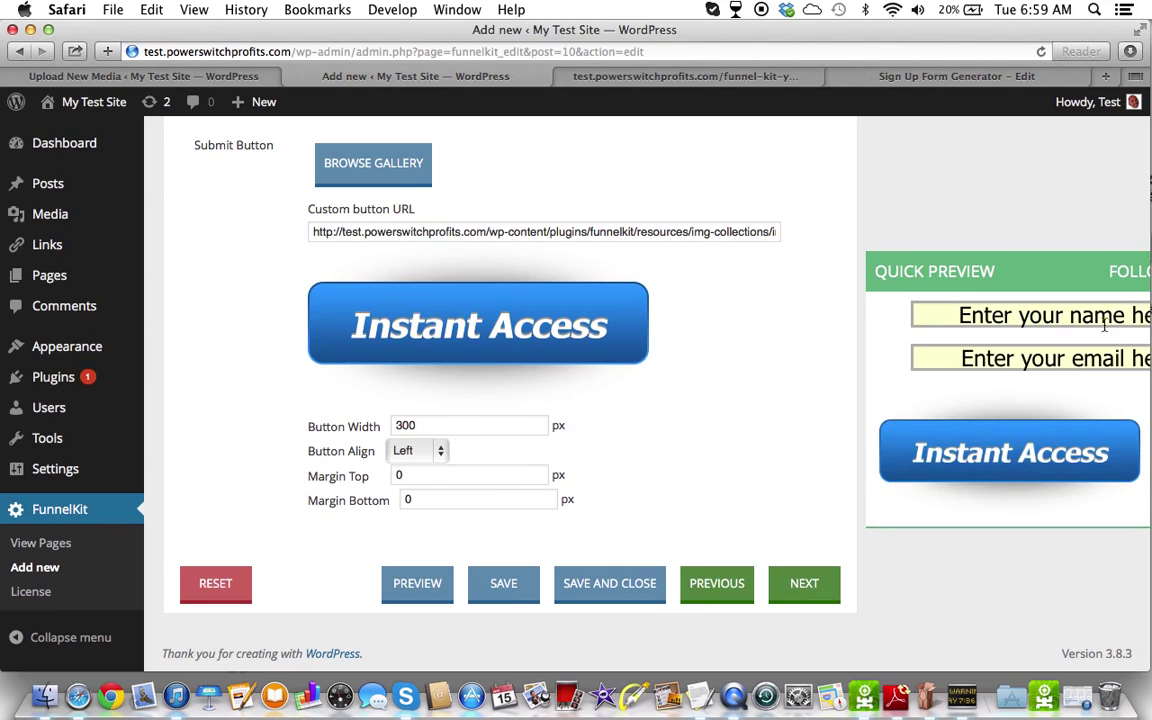
pyautogui.click(442, 429)
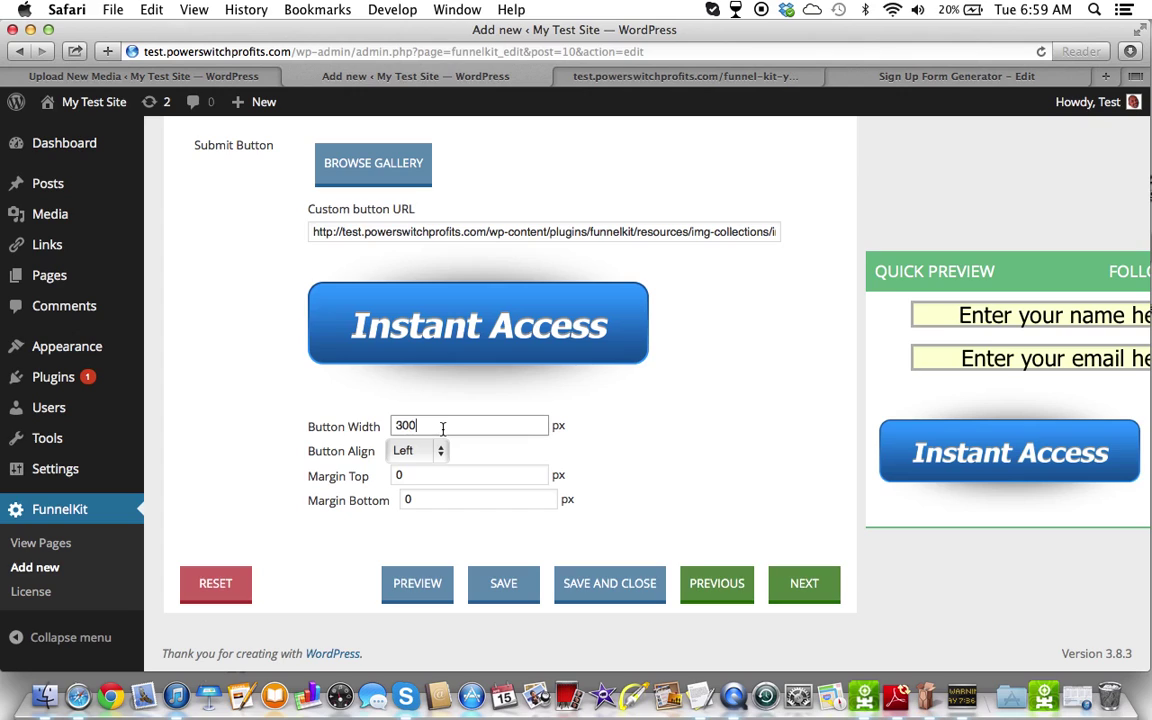
pyautogui.press('BackSpace')
pyautogui.write('275')
pyautogui.click(617, 422)
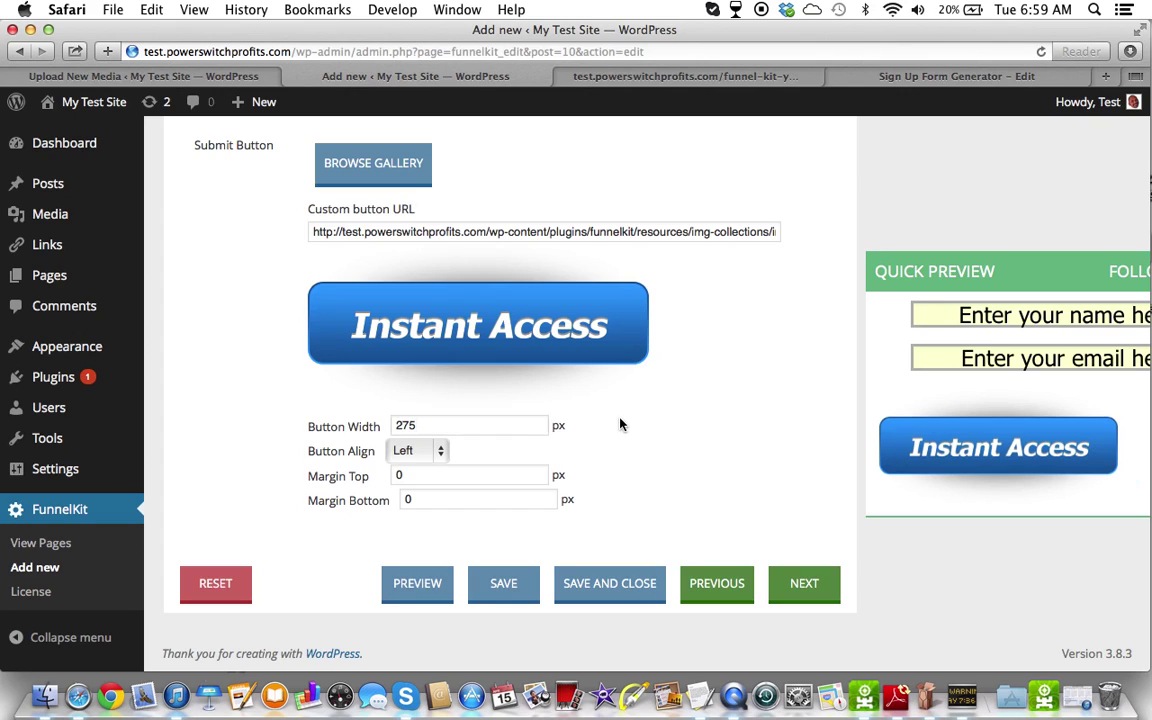
pyautogui.click(440, 452)
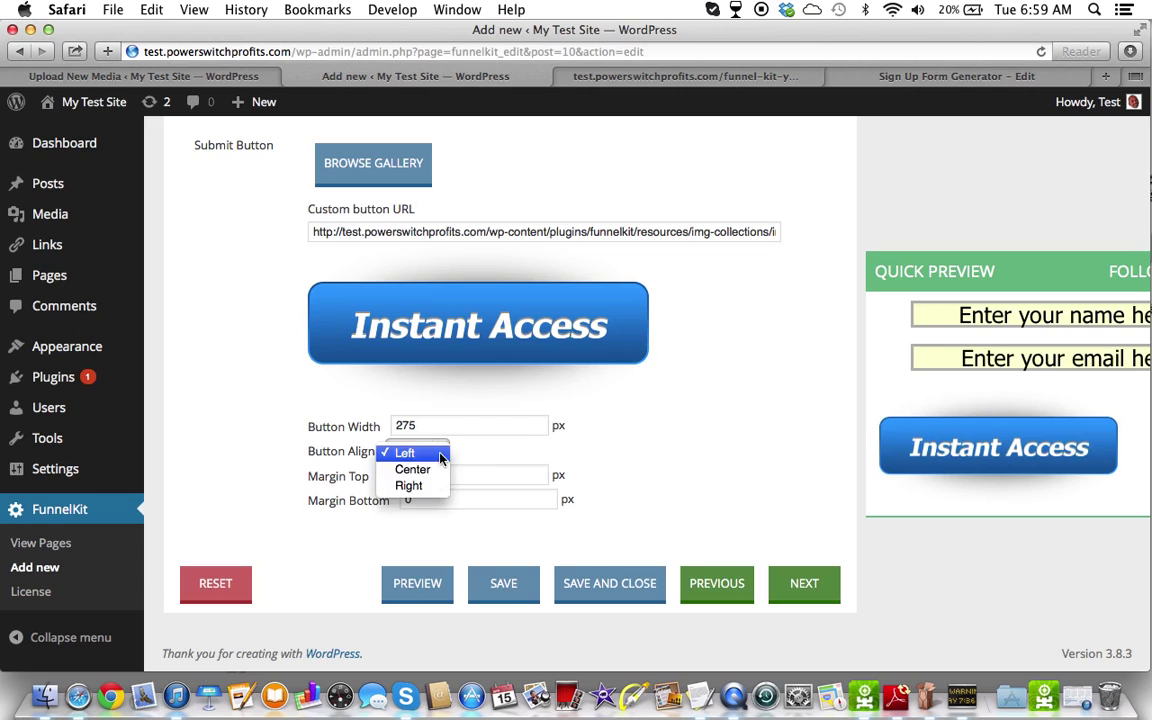
pyautogui.click(411, 468)
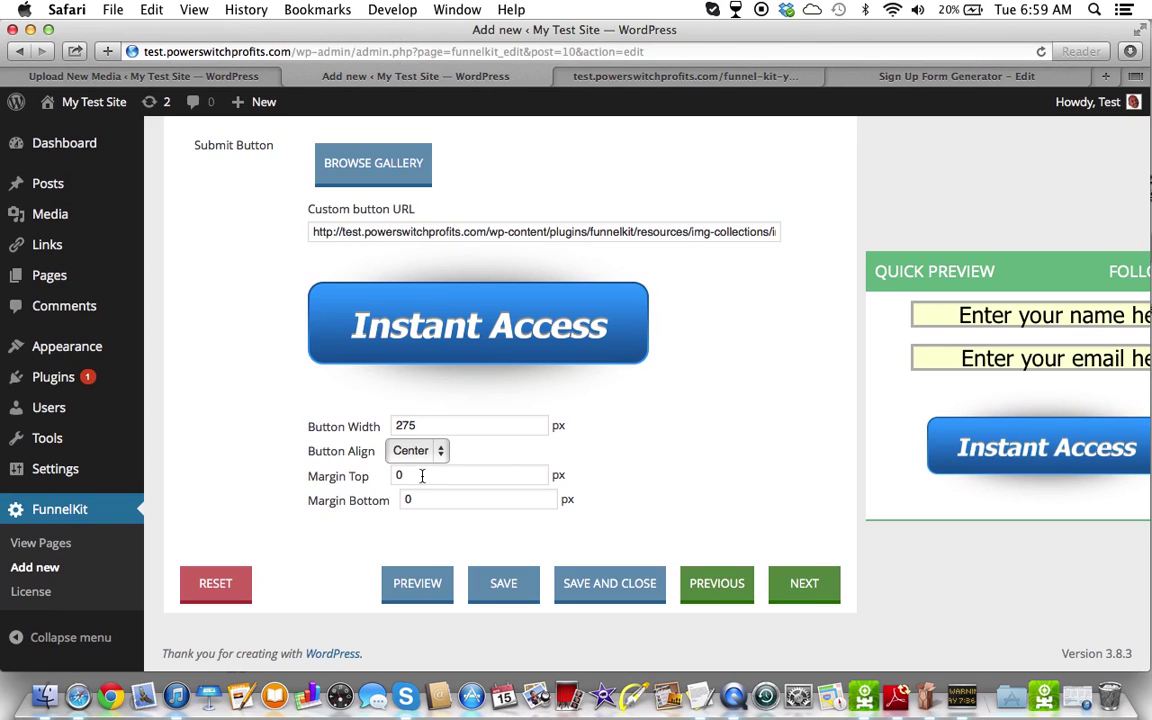
# Step: Save the form page, dismiss the Page Saved alert, and reload the live funnel-kit-youtube-tutorial page
pyautogui.click(504, 583)
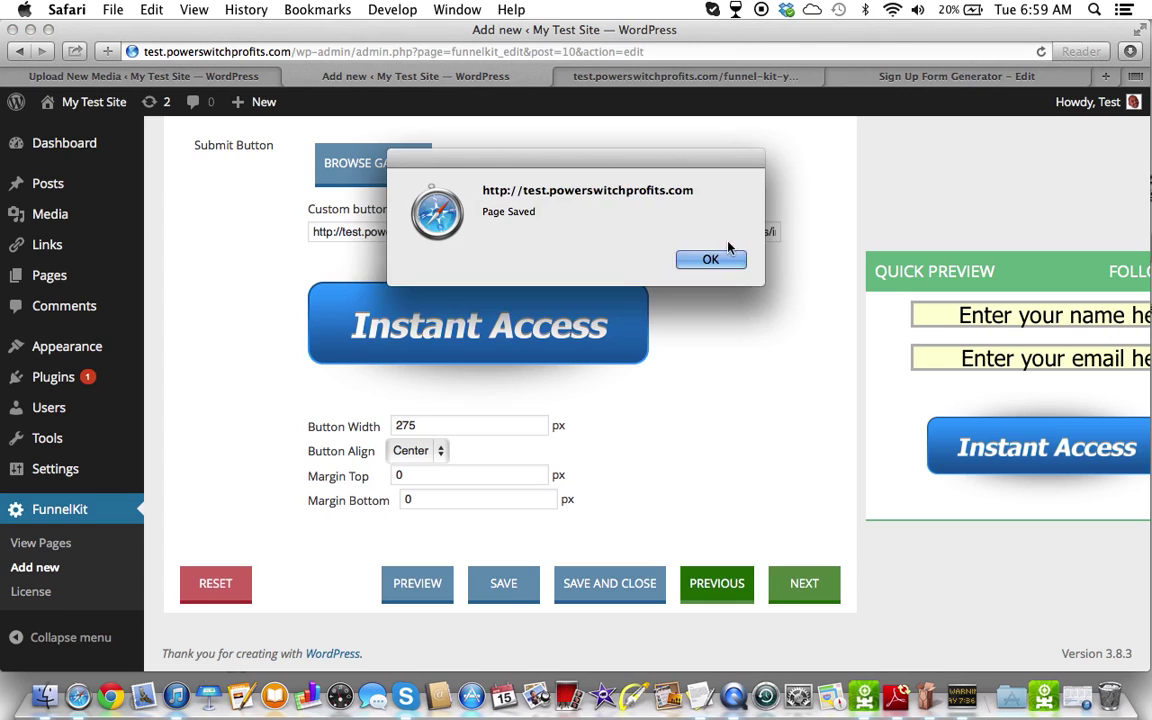
pyautogui.click(720, 262)
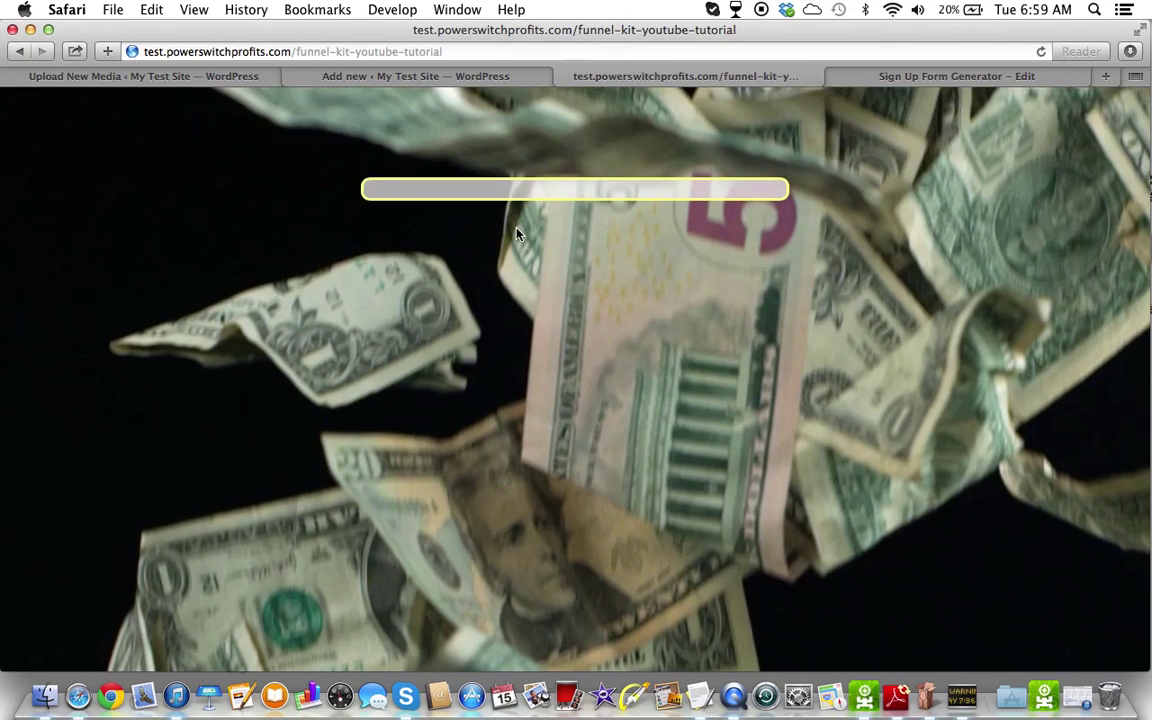
pyautogui.click(1041, 51)
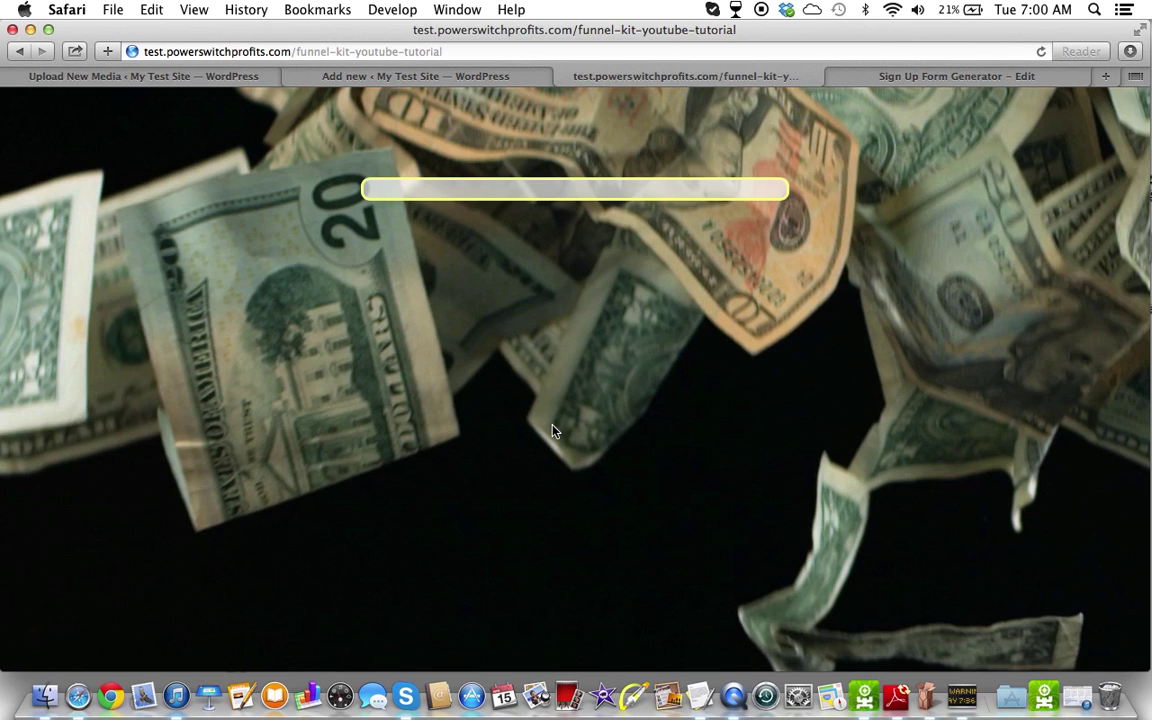
pyautogui.click(462, 79)
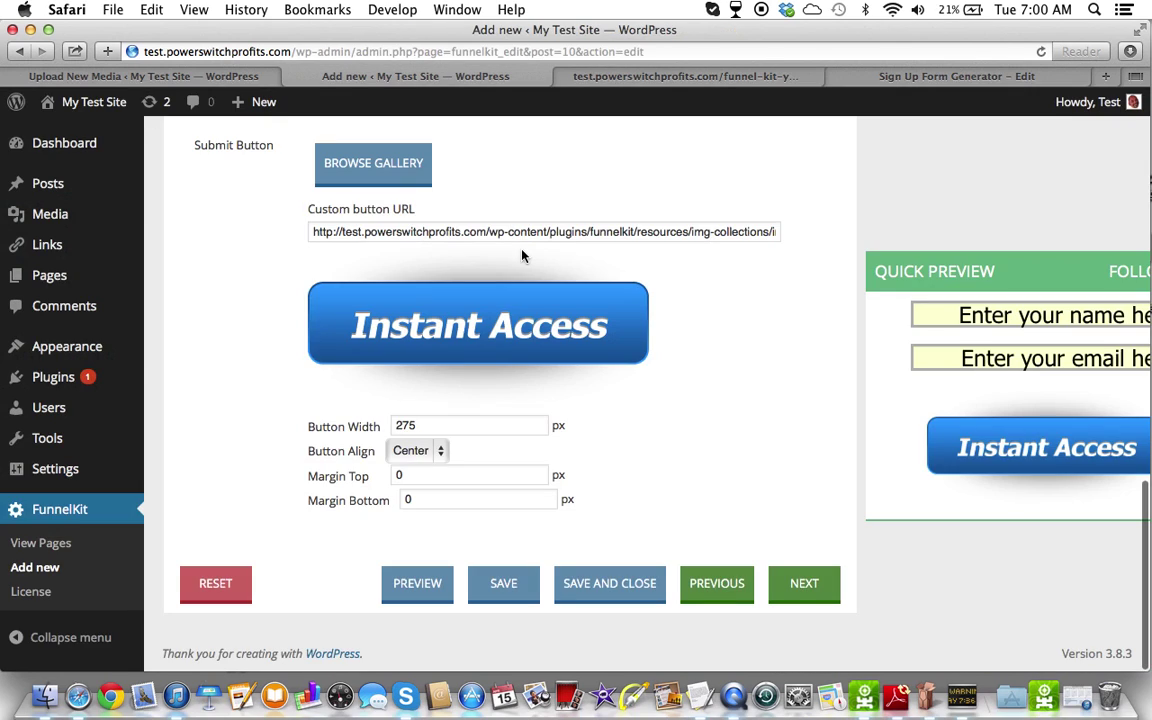